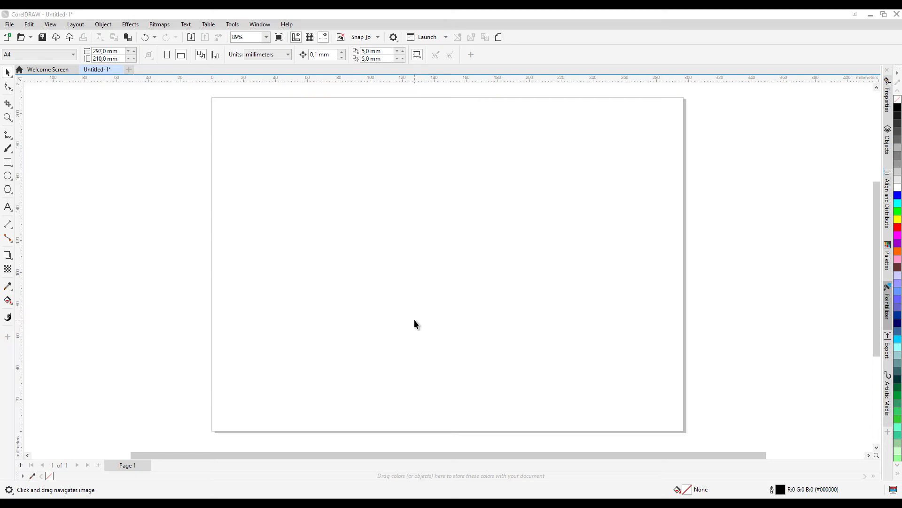
Paste the Toyota logo bitmap and prepare it as a locked tracing reference with 50% uniform transparency
key(ctrl+v)
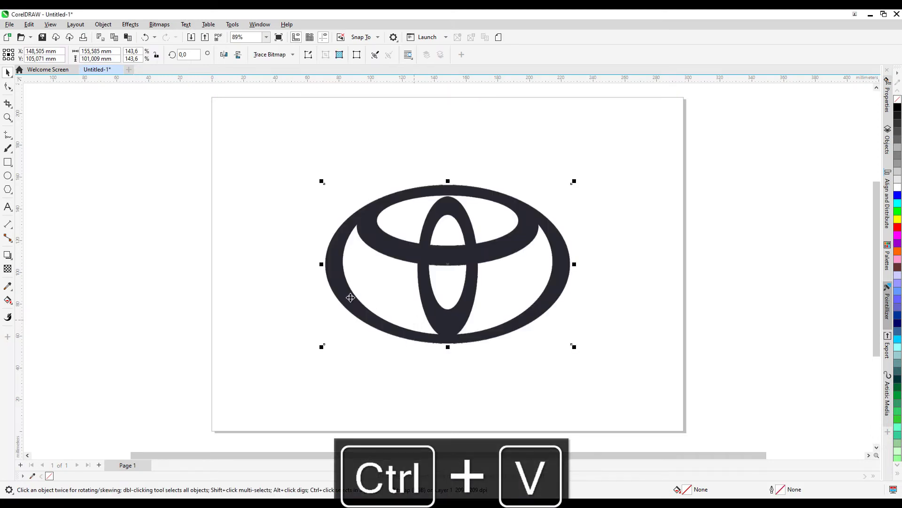
click(7, 269)
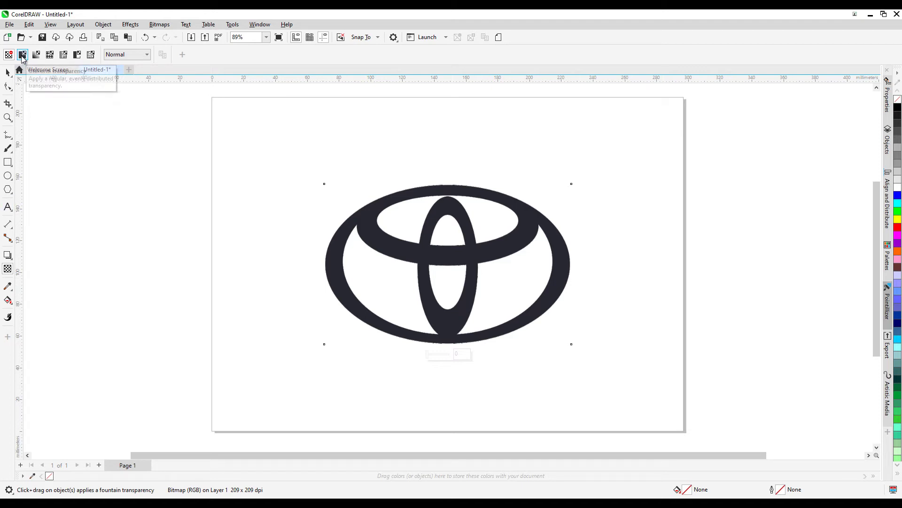
click(22, 55)
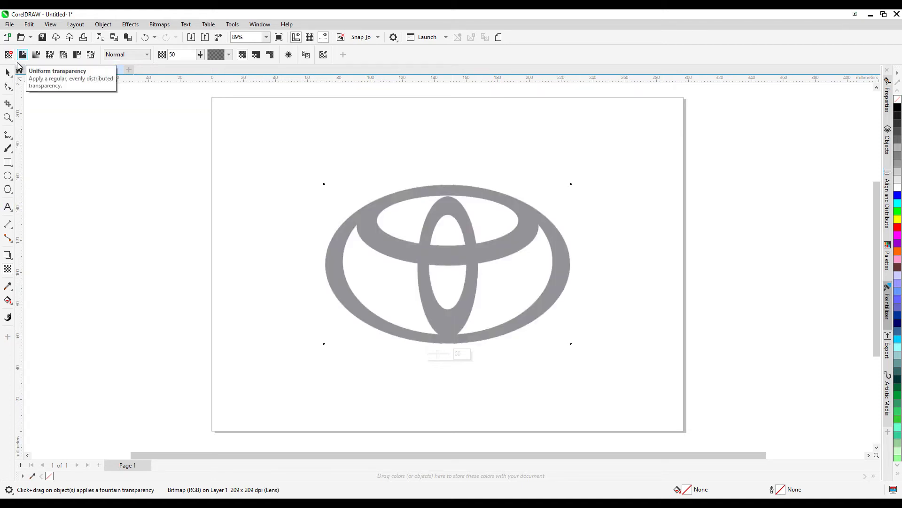
click(7, 73)
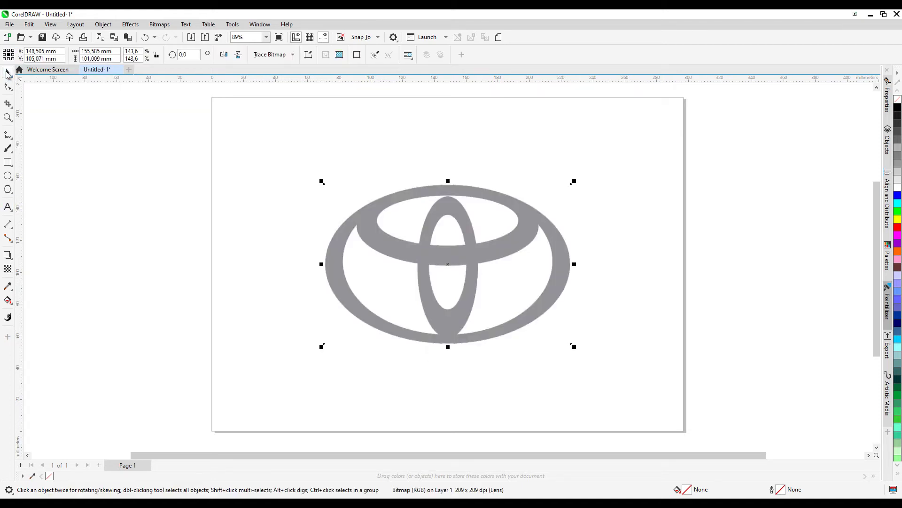
right_click(378, 243)
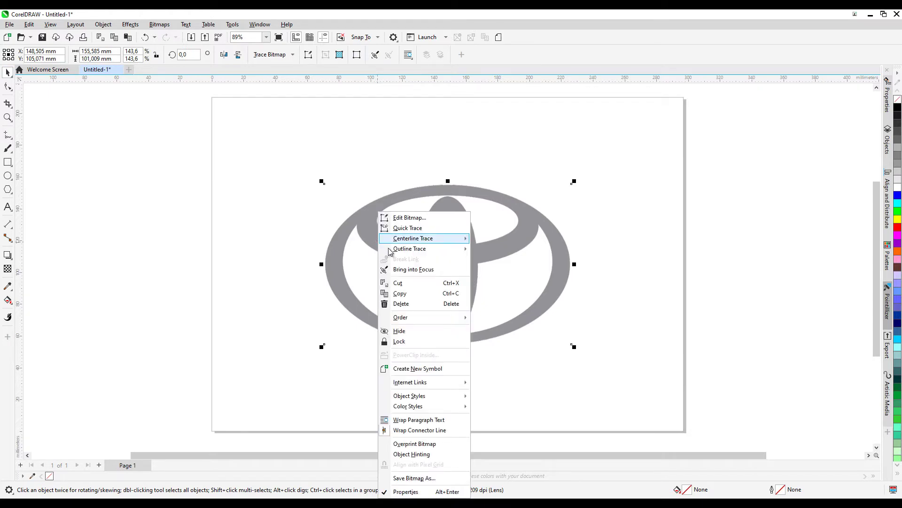
click(421, 342)
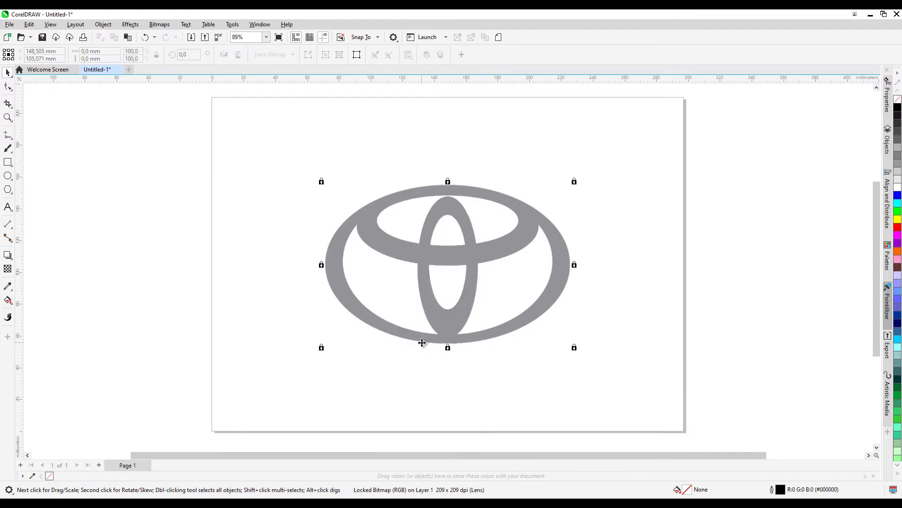
Set red as the default outline colour for new graphic objects, ready for ellipse drawing
click(8, 176)
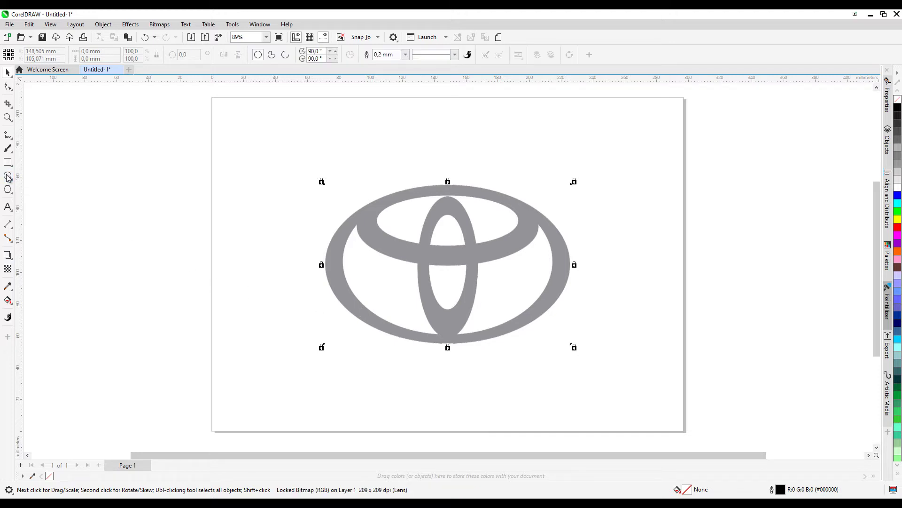
click(898, 228)
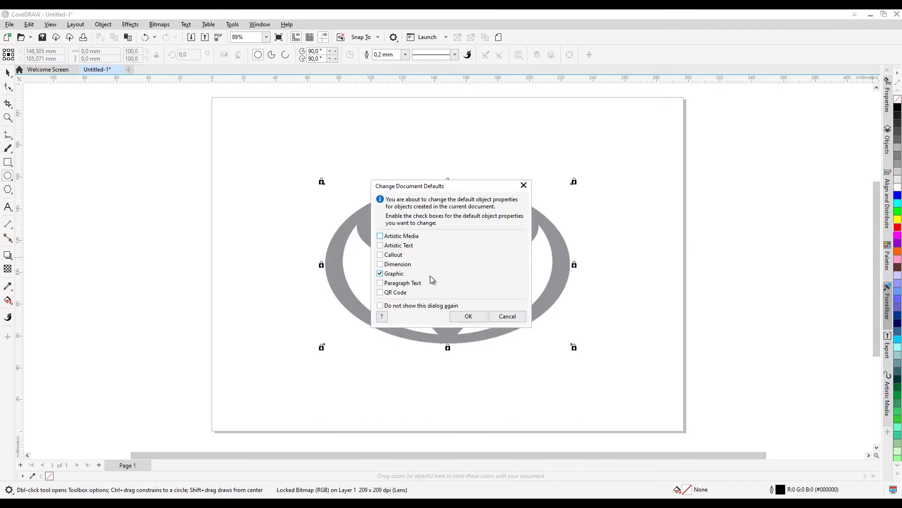
click(467, 316)
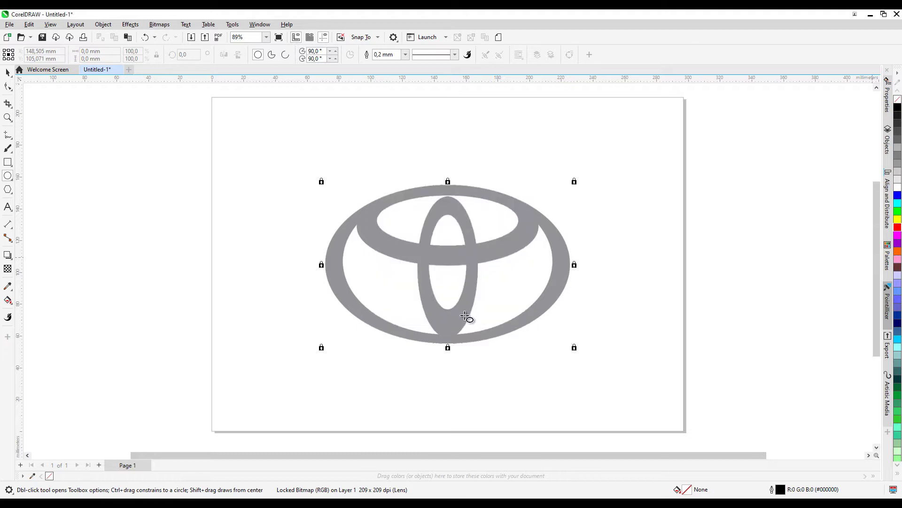
Draw an ellipse about 23.7 × 60 mm along the inner edge of the logo's vertical ring
scroll(450, 269, up, 2)
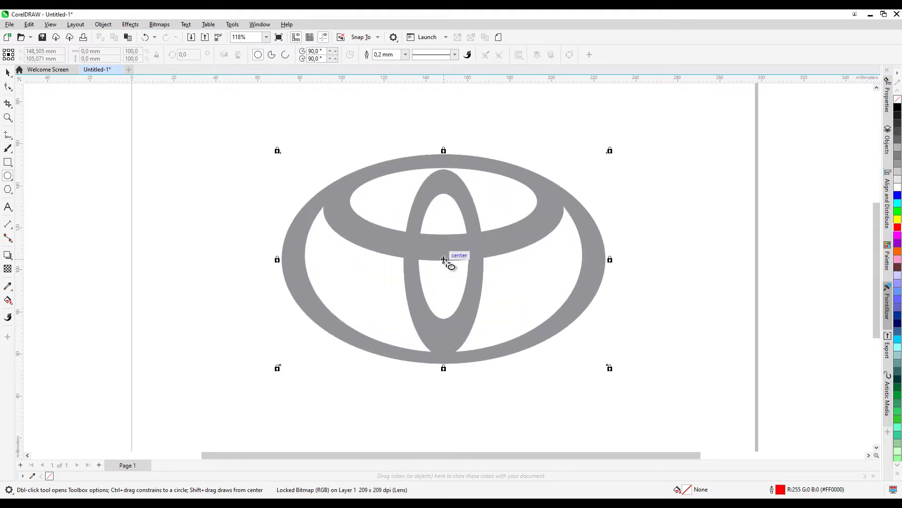
drag(448, 248, 470, 198)
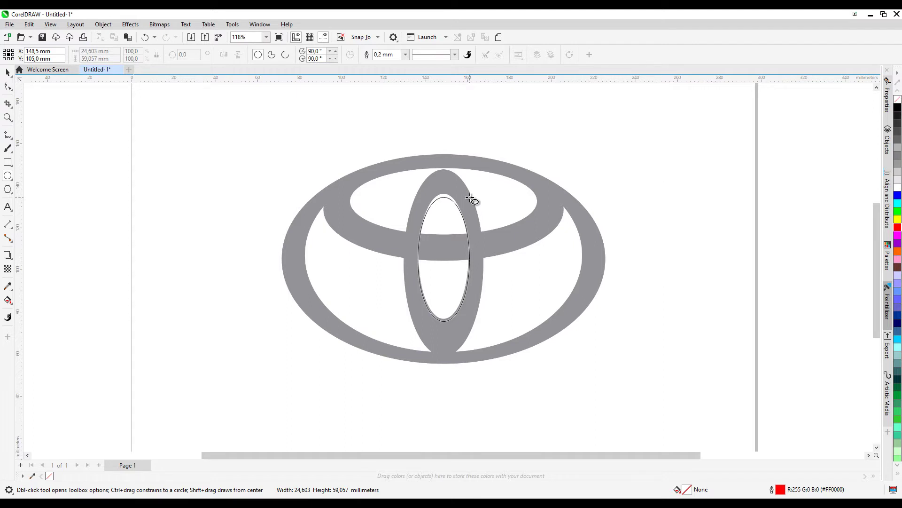
drag(470, 197, 469, 197)
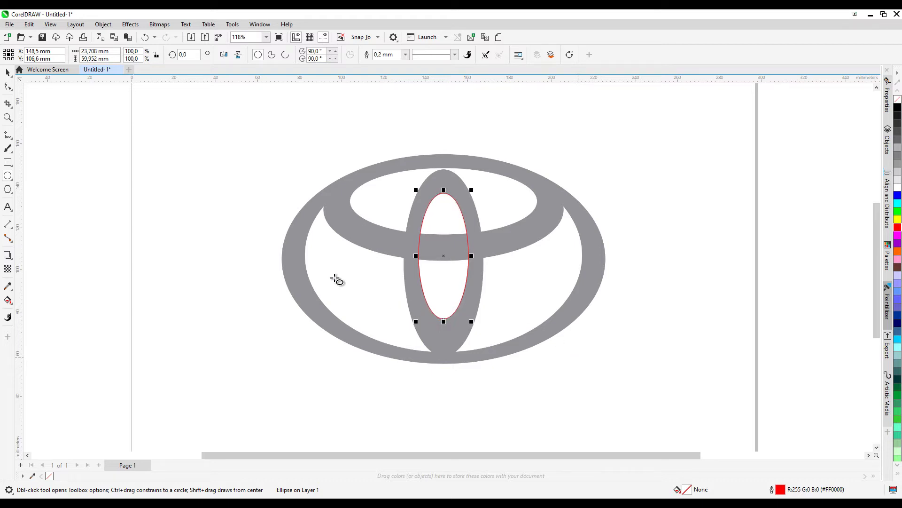
Create an enlarged copy of the ellipse, about 37.6 × 89 mm, fitted to the vertical ring's outer edge
click(7, 73)
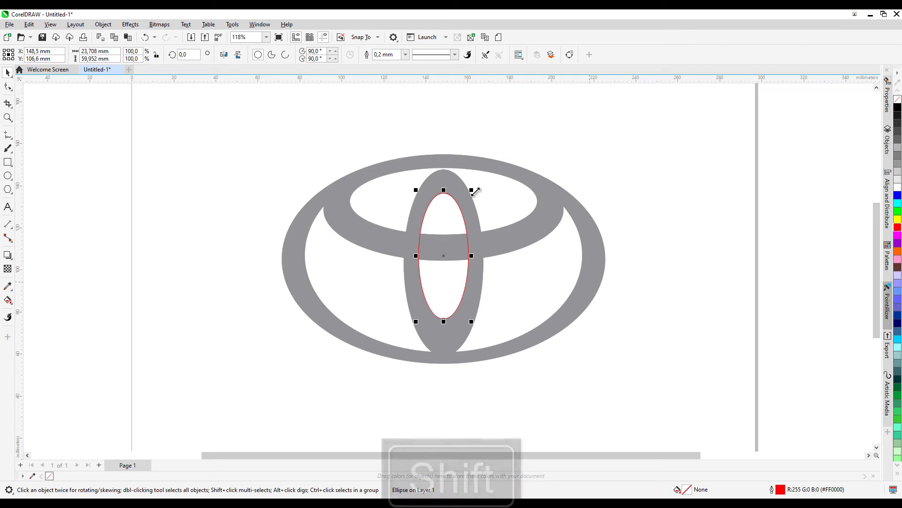
drag(471, 190, 489, 171)
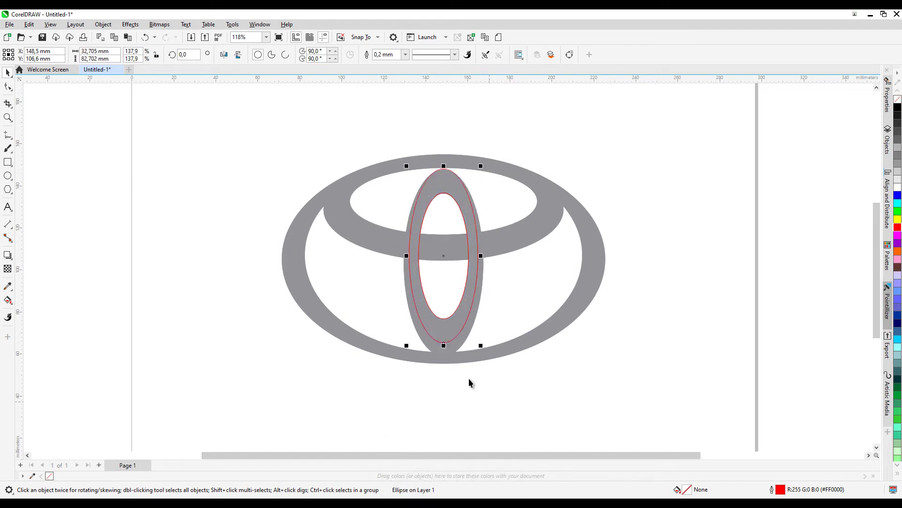
drag(444, 345, 473, 360)
drag(484, 264, 489, 256)
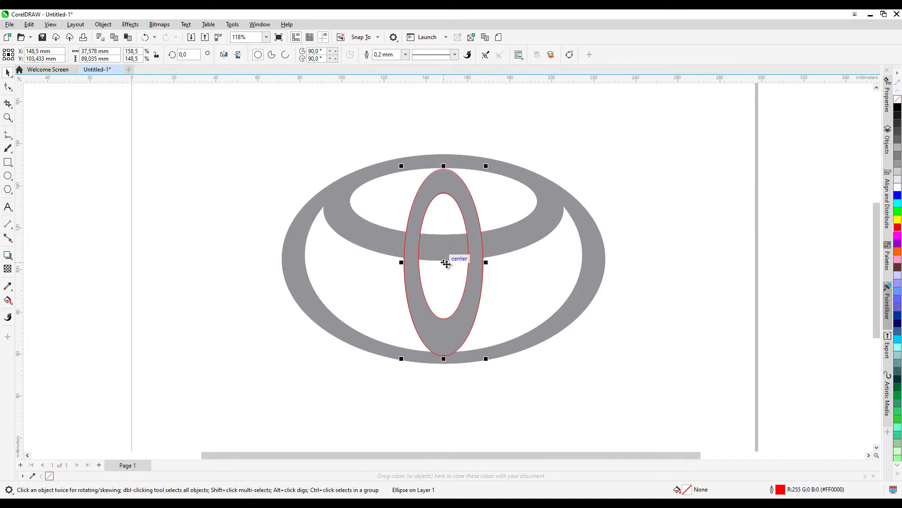
Make a copy of the inner vertical ellipse rotated by 90°
click(423, 228)
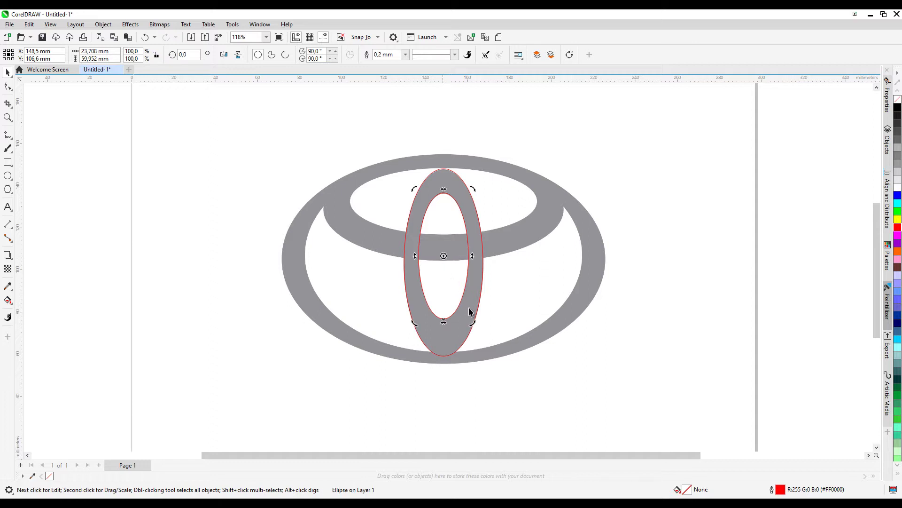
click(473, 323)
drag(473, 322, 507, 233)
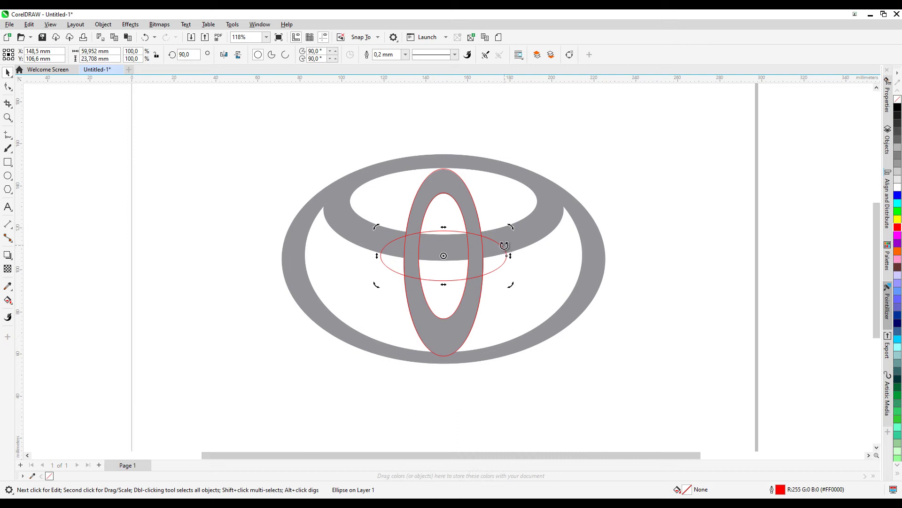
Enlarge the rotated ellipse to about 82.3 × 32.6 mm and move it up into the logo's upper horizontal opening
click(505, 247)
drag(511, 228, 535, 218)
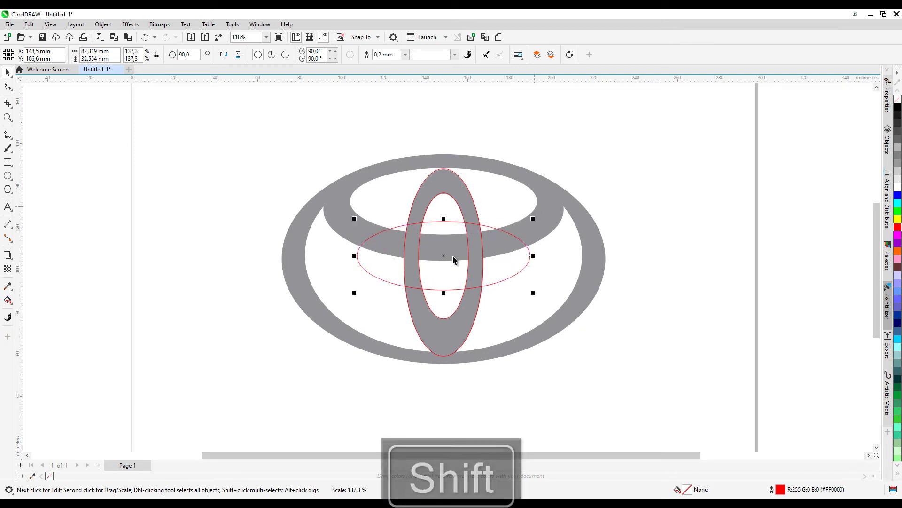
drag(443, 258, 449, 206)
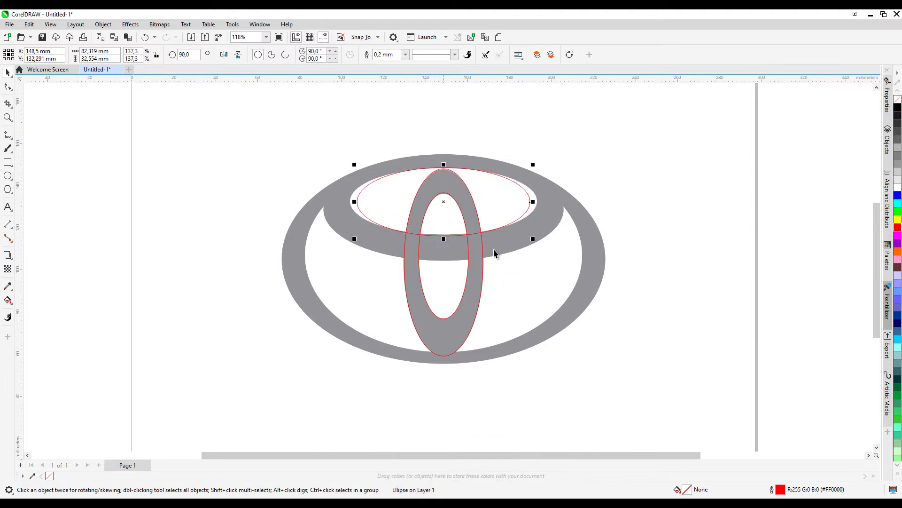
Resize the horizontal ellipse to about 89 × 32 mm to fit the inner edge of the upper ring
scroll(449, 254, up, 3)
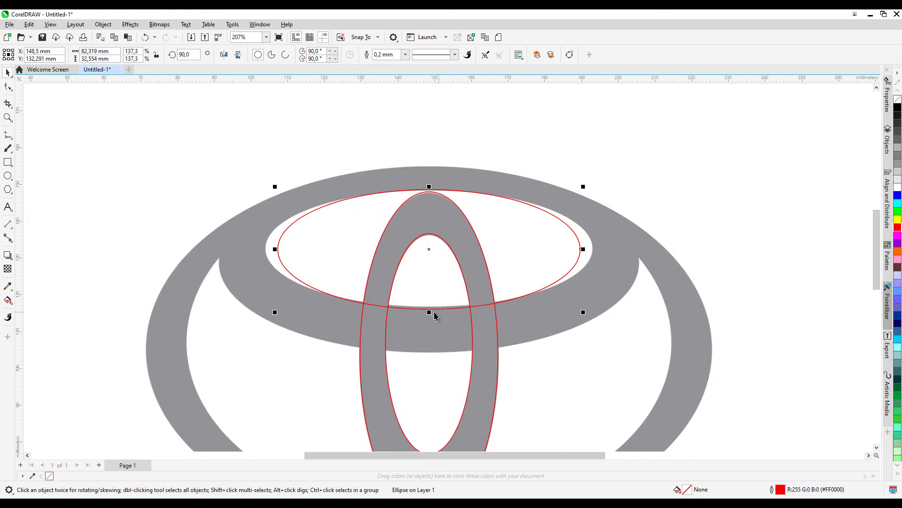
drag(429, 311, 536, 311)
key(shift)
drag(583, 247, 598, 257)
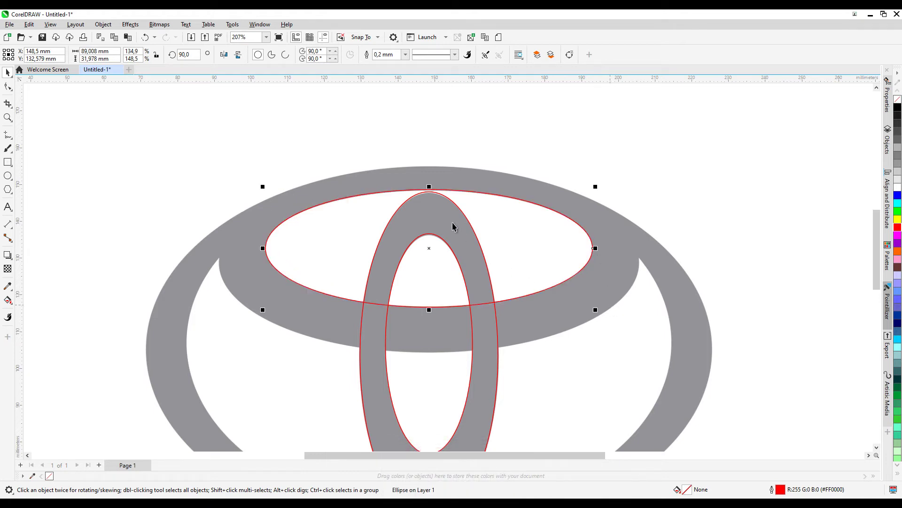
Nudge the outer and inner vertical ellipses slightly down to match the logo, the inner one to Y 106.4 mm
click(453, 204)
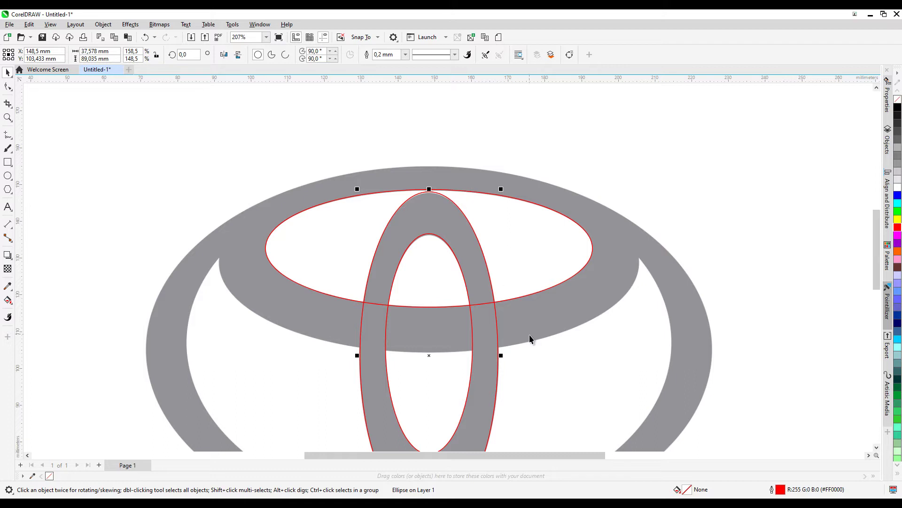
click(442, 242)
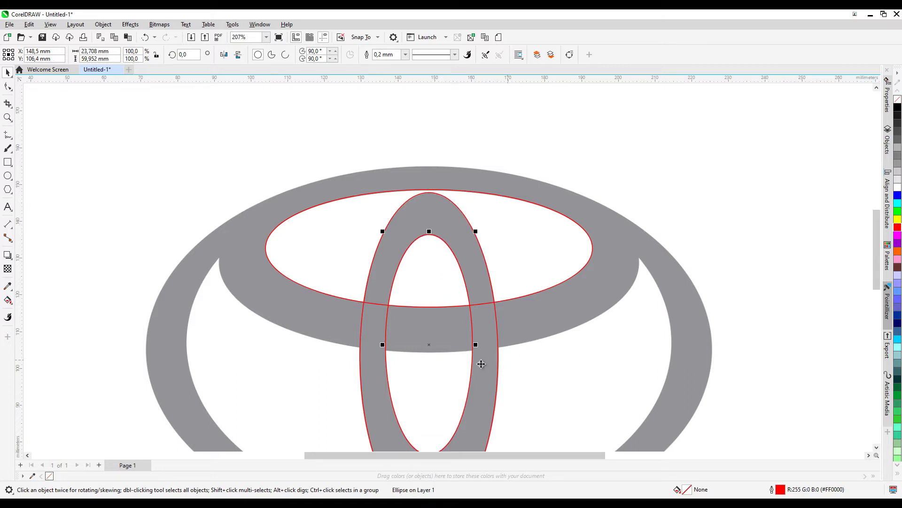
Create an enlarged copy of the horizontal ellipse, about 114.6 × 41.2 mm, spanning the upper ring's full width
scroll(517, 231, down, 1)
scroll(469, 169, down, 1)
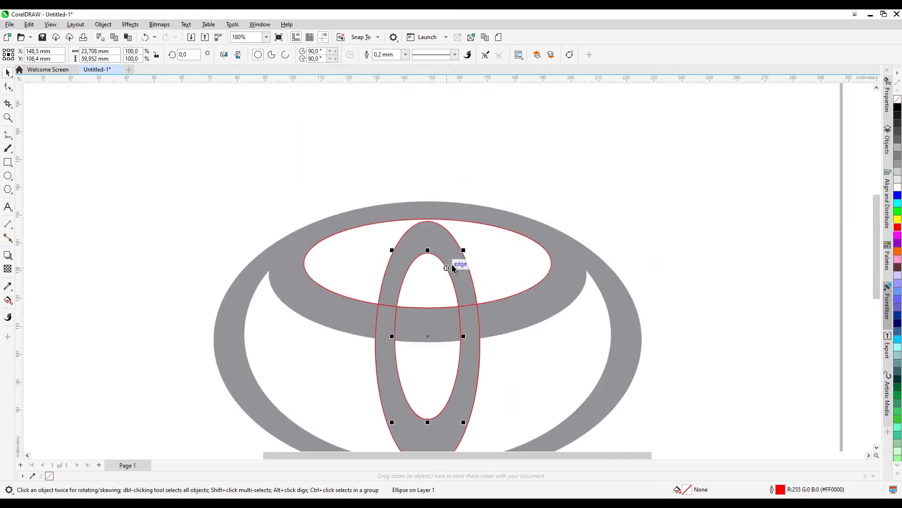
click(524, 252)
drag(555, 216, 591, 208)
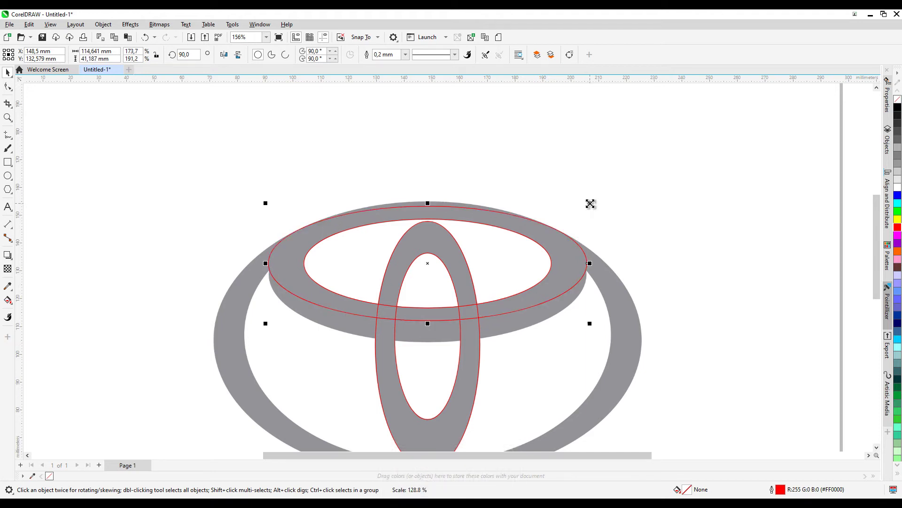
Move the larger horizontal ellipse down to about Y 125 mm so it meets the upper ring's lower edge
scroll(469, 275, up, 1)
key(shift+Down)
key(shift+Down)
key(shift+Down)
key(shift+Down)
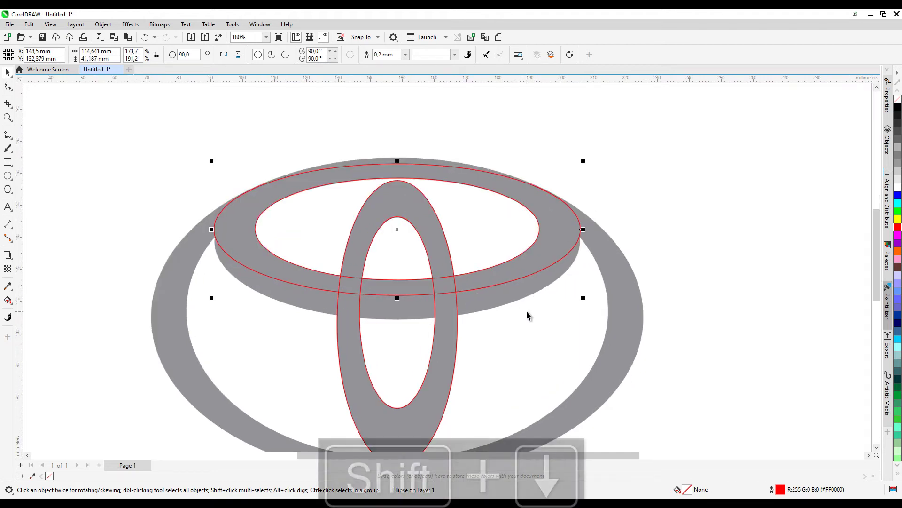
key(shift+Down)
key(shift+Down)
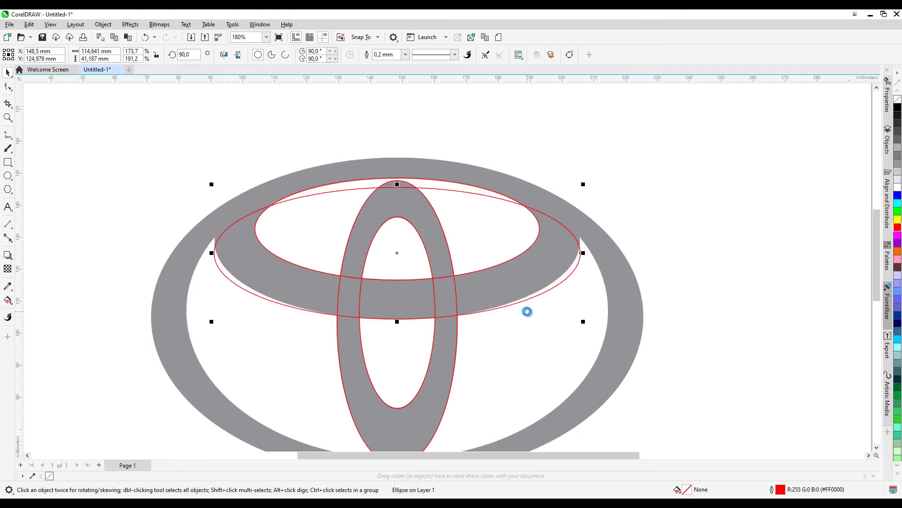
Stretch the larger horizontal ellipse upward to about 114.6 × 49.5 mm to fit the upper ring's outer edge
drag(397, 186, 414, 161)
drag(584, 238, 585, 179)
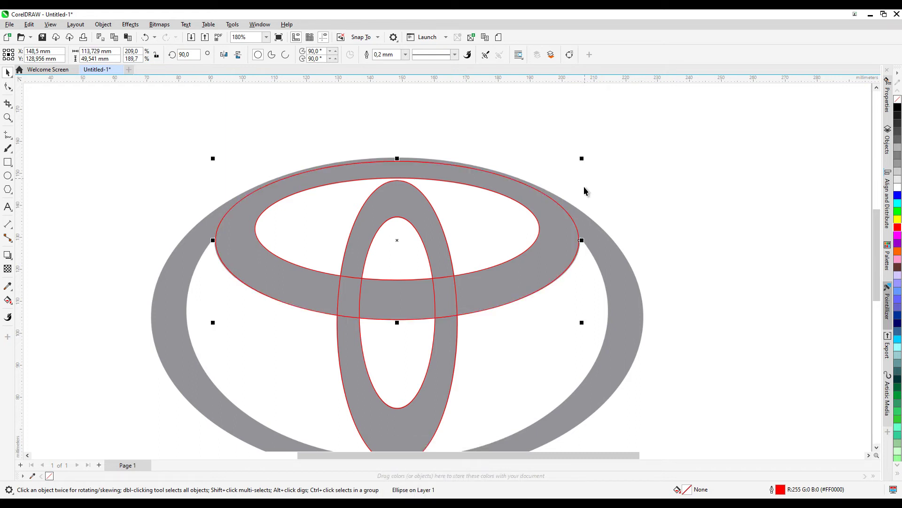
drag(583, 239, 584, 143)
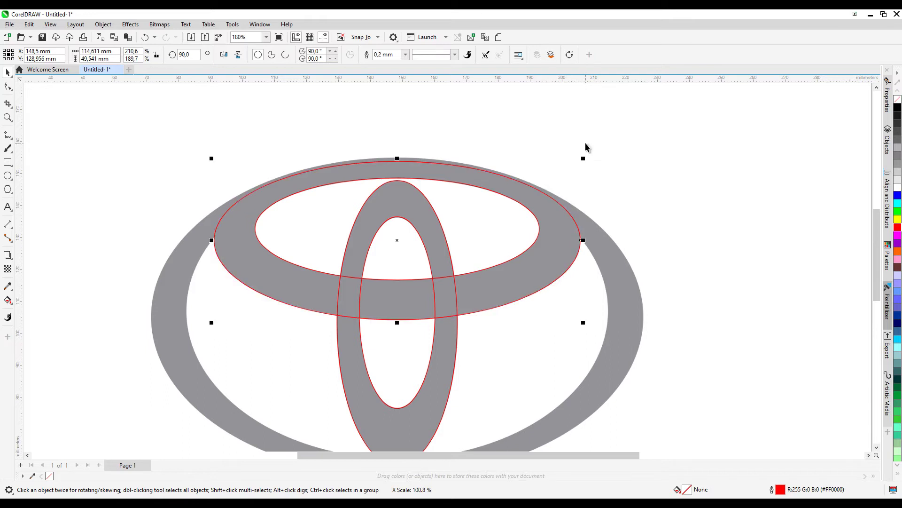
Create a stretched copy of that ellipse, about 132 × 92.7 mm, along the inner edge of the logo's large outer ring
scroll(397, 336, down, 1)
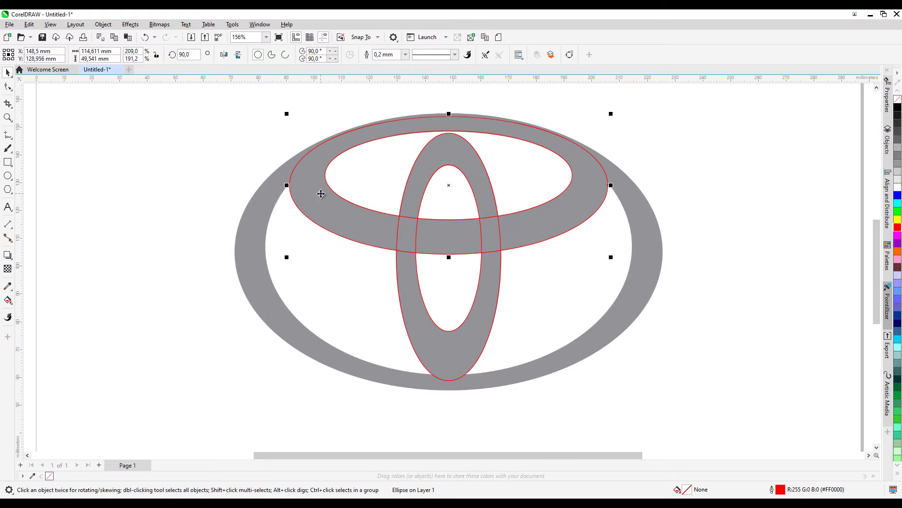
drag(449, 258, 520, 379)
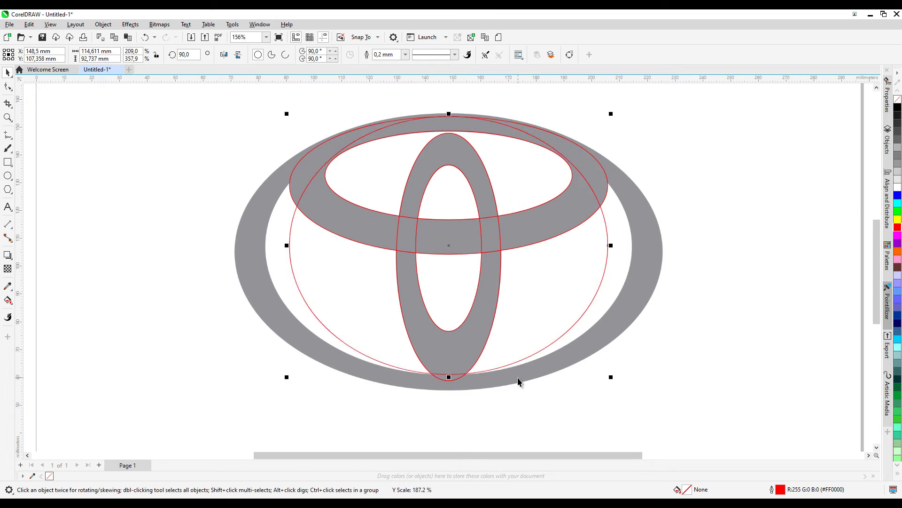
key(shift)
drag(611, 245, 637, 243)
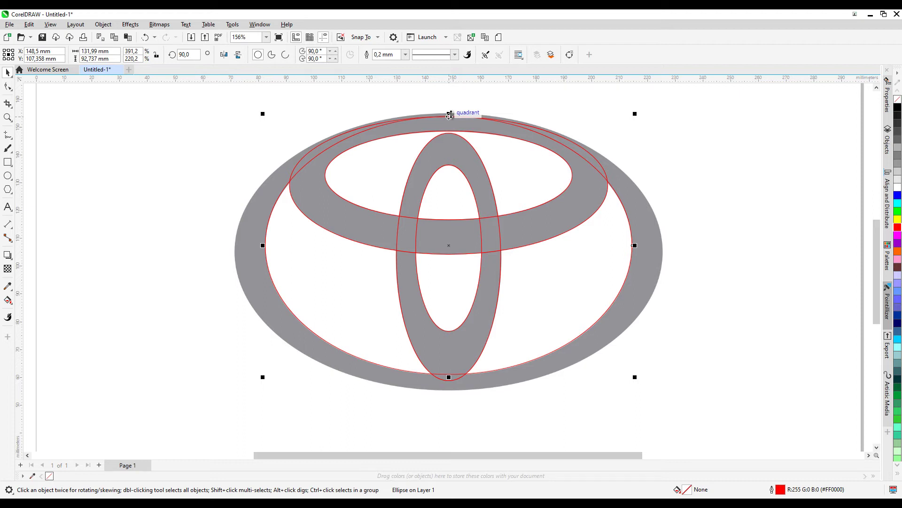
Create an enlarged copy of the large ellipse, about 154.7 × 99.4 mm, and align it with the logo's outermost edge
drag(635, 114, 691, 98)
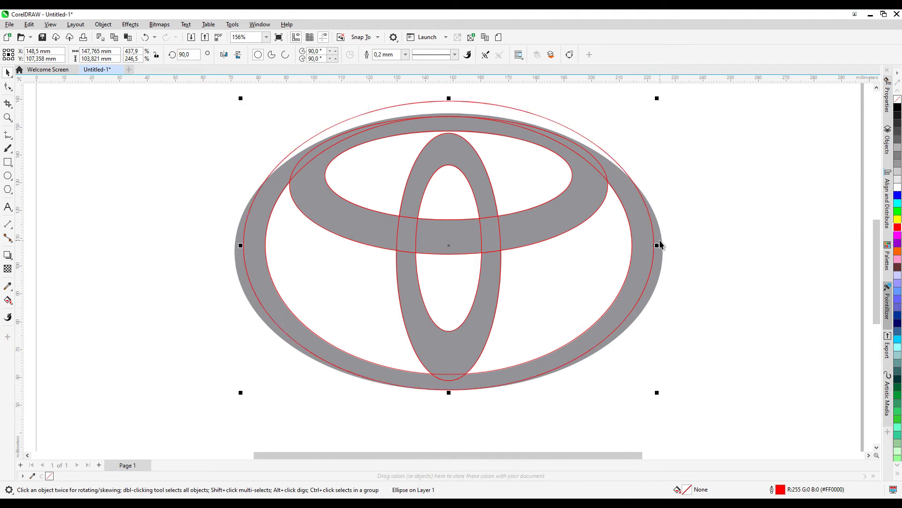
drag(658, 244, 670, 423)
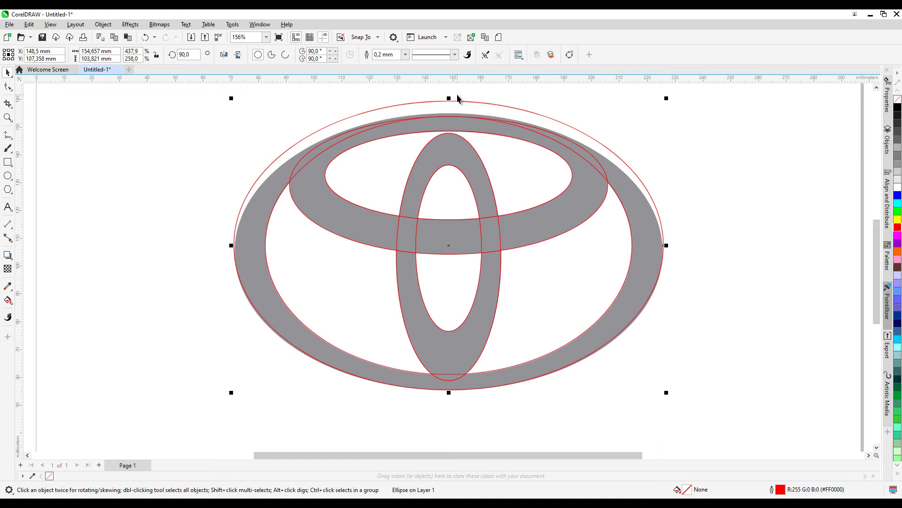
drag(450, 96, 822, 112)
key(Down)
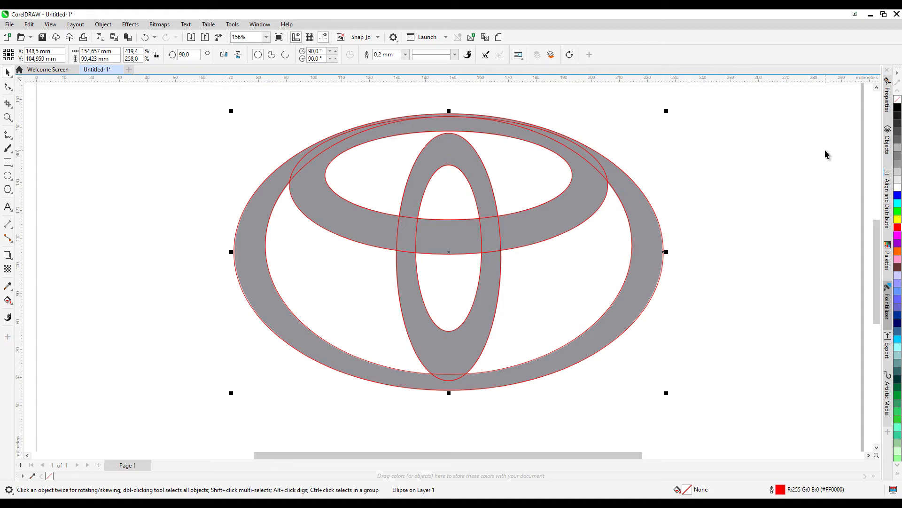
Narrow the outermost ellipse to about 154 mm wide so its side meets the logo's outer edge
scroll(670, 256, up, 3)
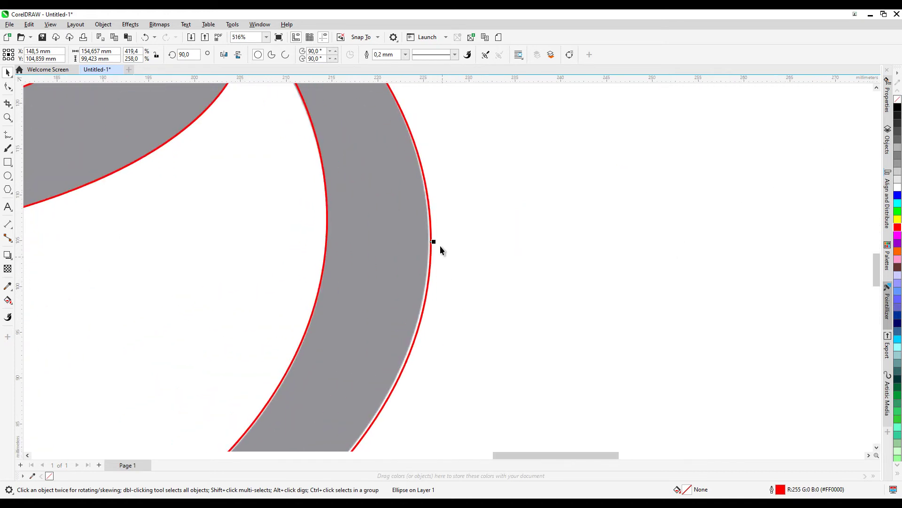
drag(435, 235, 433, 141)
scroll(403, 195, down, 4)
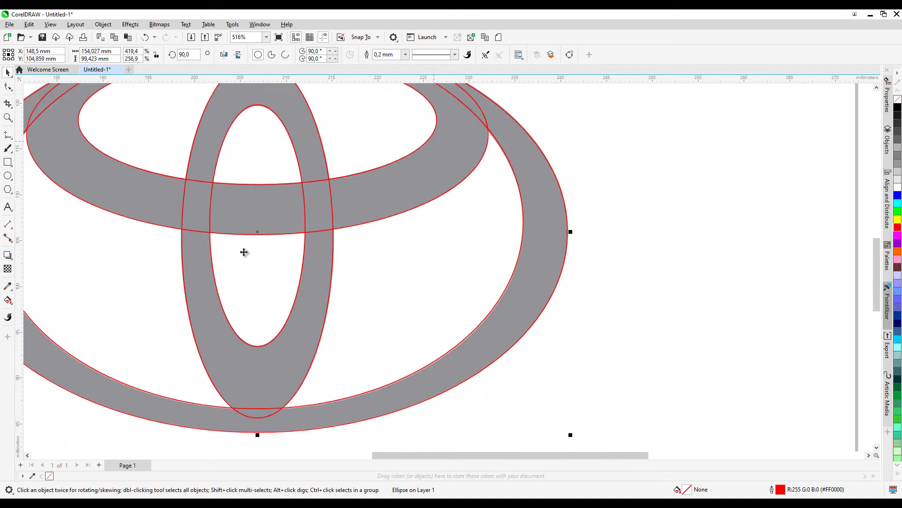
Nudge the ellipse along the large ring's inner edge down to about Y 107.26 mm
click(411, 275)
key(Up)
click(477, 332)
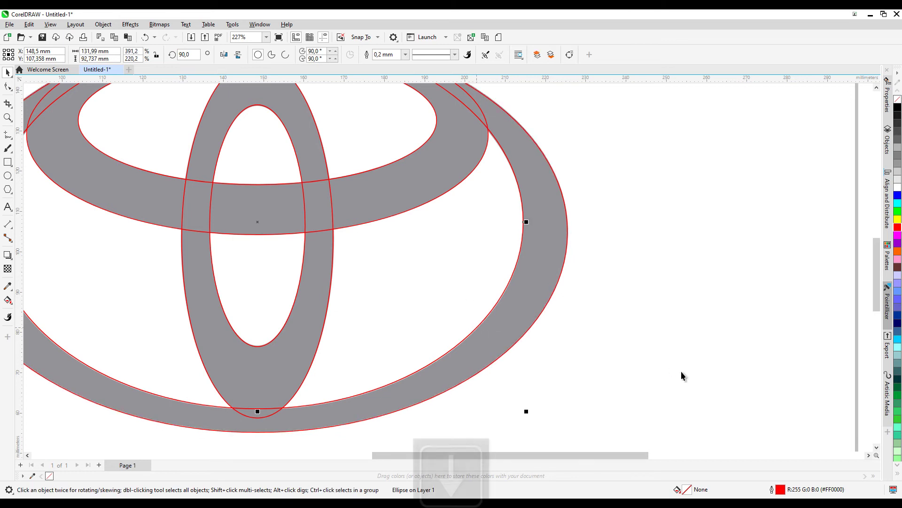
scroll(447, 268, down, 1)
scroll(456, 254, down, 1)
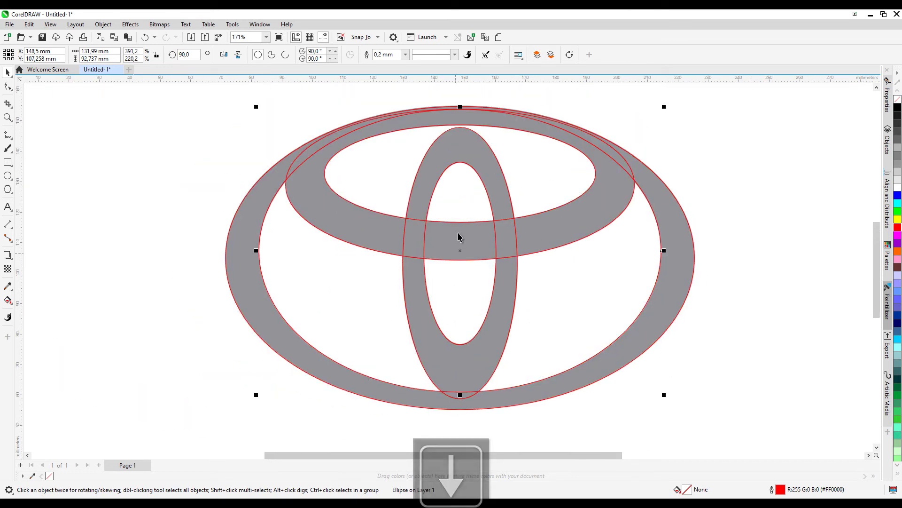
Use Virtual Segment Delete to remove the segments where the vertical ellipses cross the horizontal band in the logo's centre
click(8, 103)
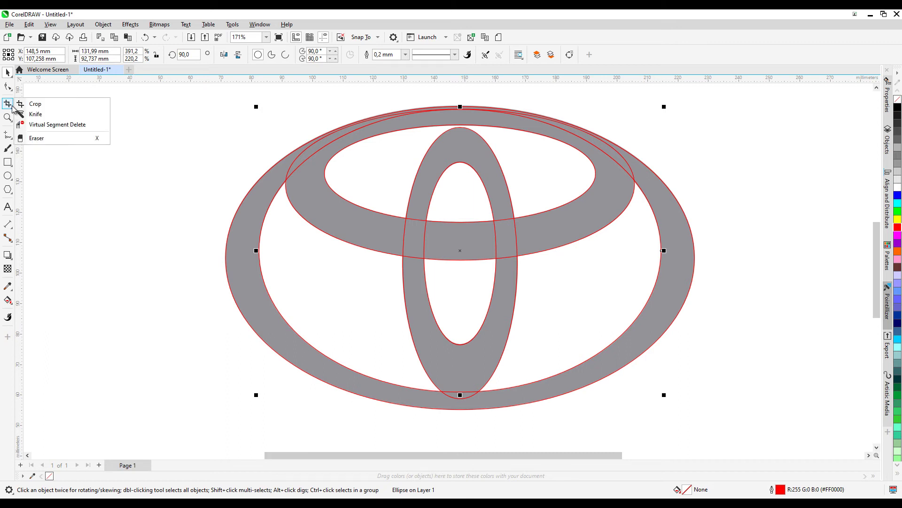
click(50, 124)
scroll(444, 224, up, 1)
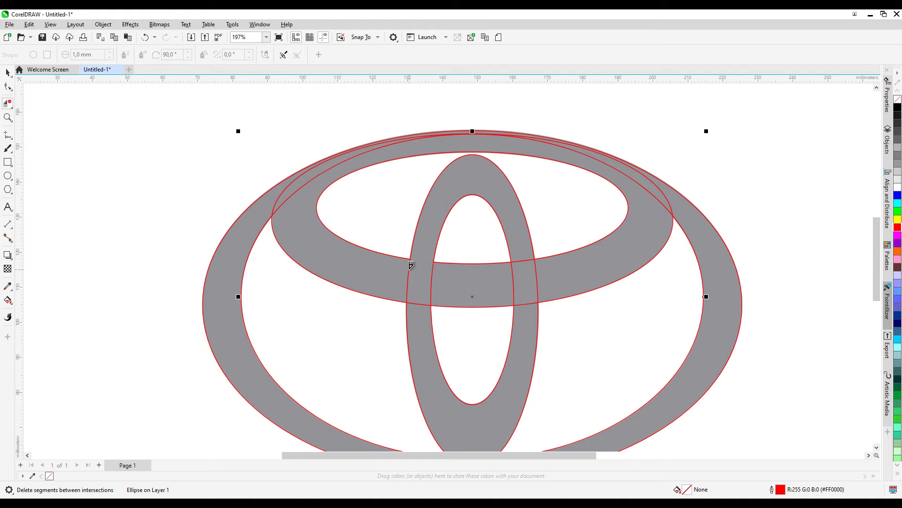
click(429, 302)
click(432, 282)
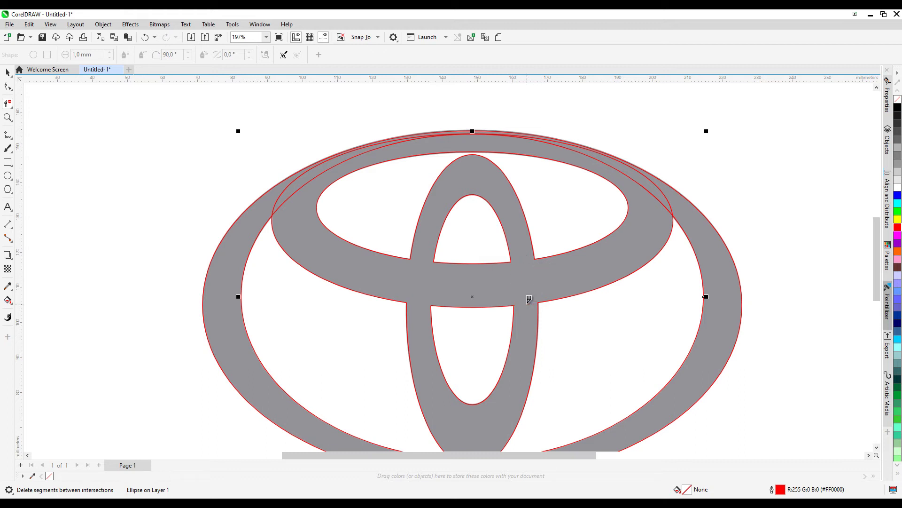
Delete the overlapping arcs along the logo's upper band and the crossing segments at the vertical ring's lower tip
click(296, 189)
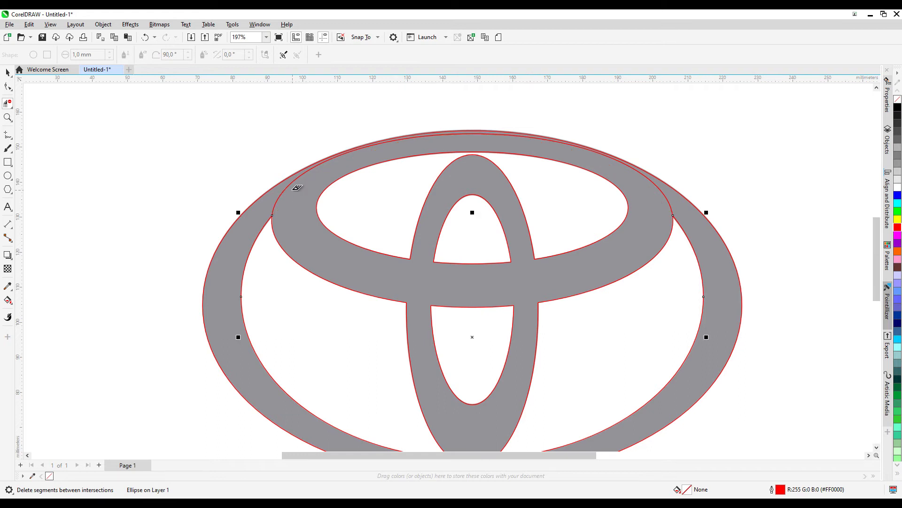
click(293, 180)
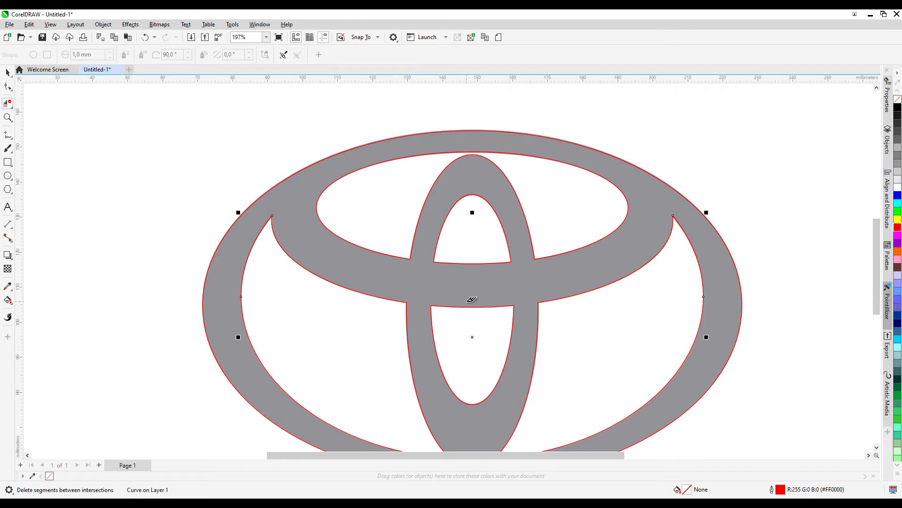
scroll(472, 299, down, 1)
scroll(467, 390, up, 4)
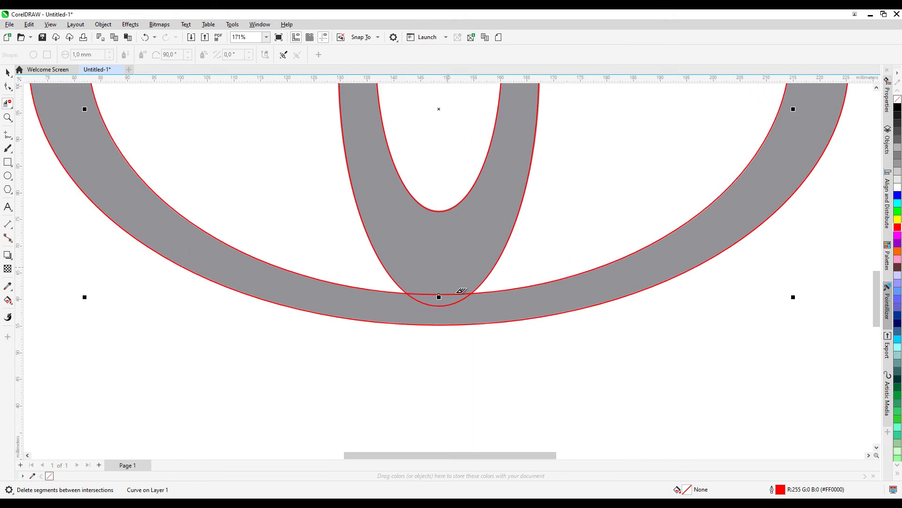
click(460, 297)
scroll(450, 227, down, 5)
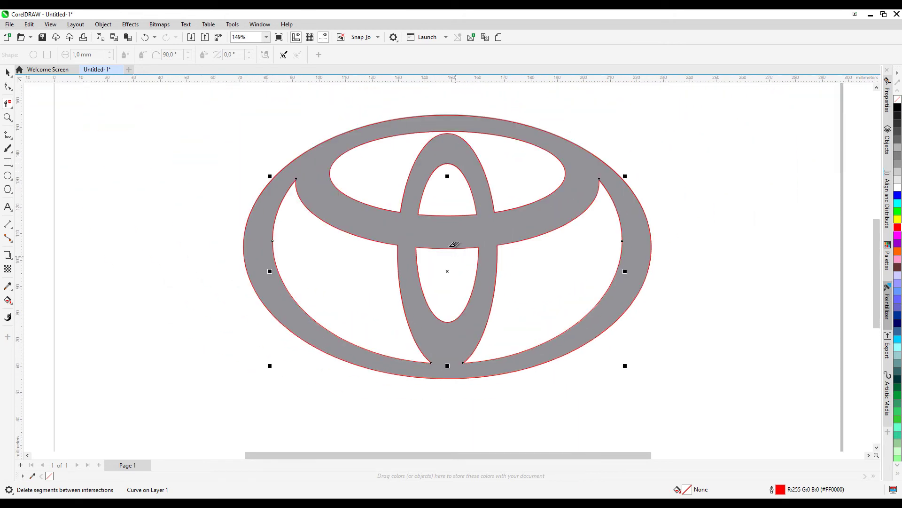
Smart Fill the enclosed logo shape with blue-grey (C40 M20 Y0 K40) and a 0.2 mm black outline
click(8, 73)
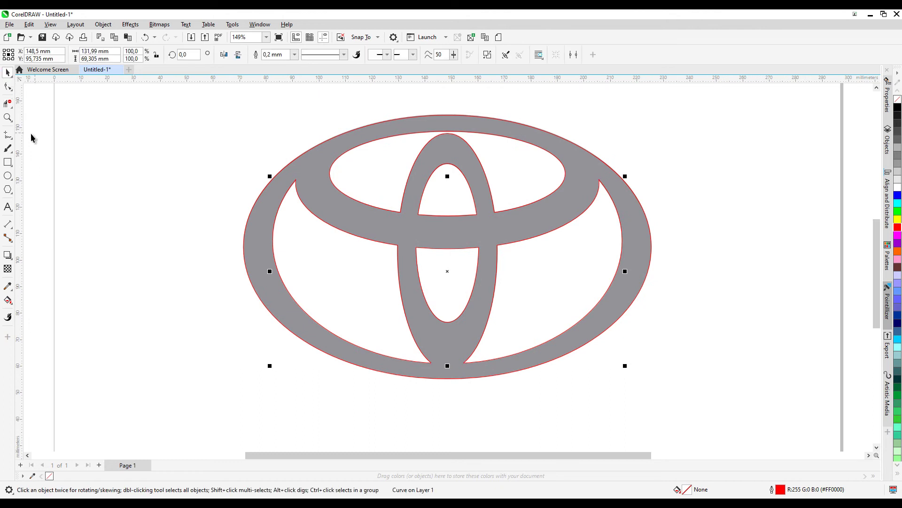
click(12, 304)
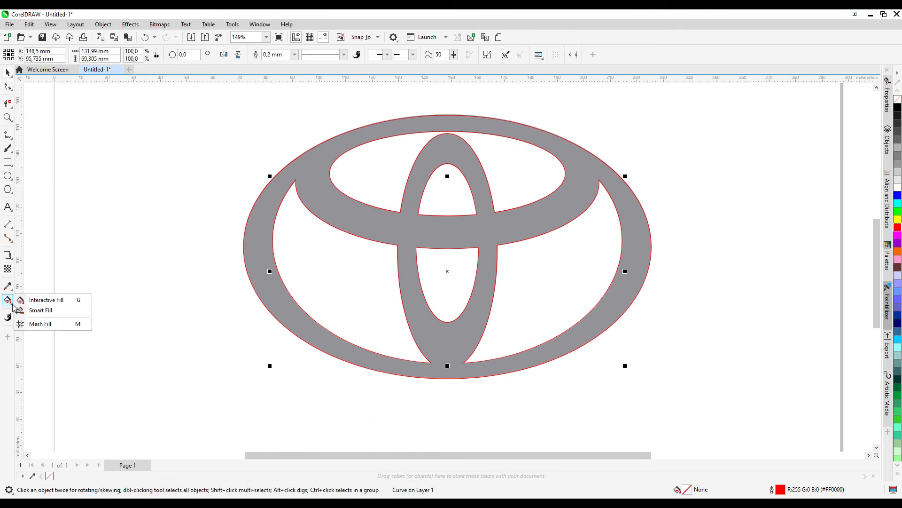
click(45, 312)
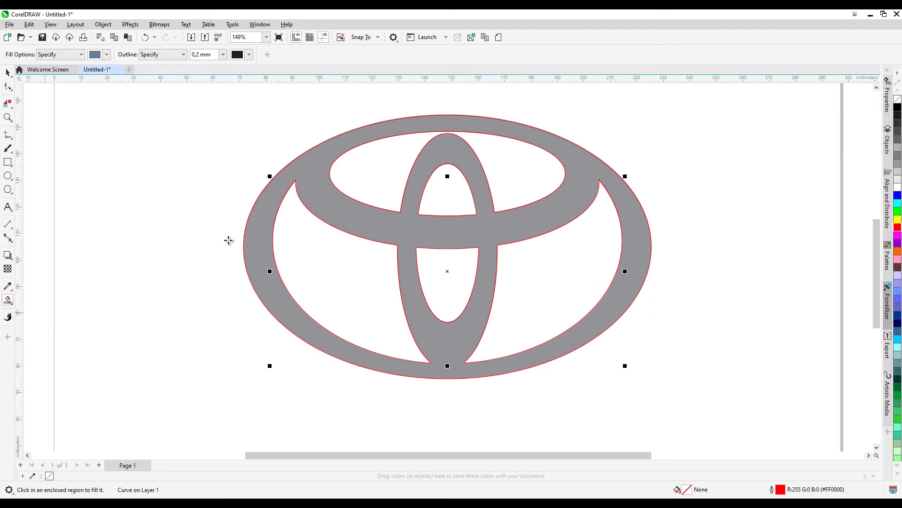
click(310, 170)
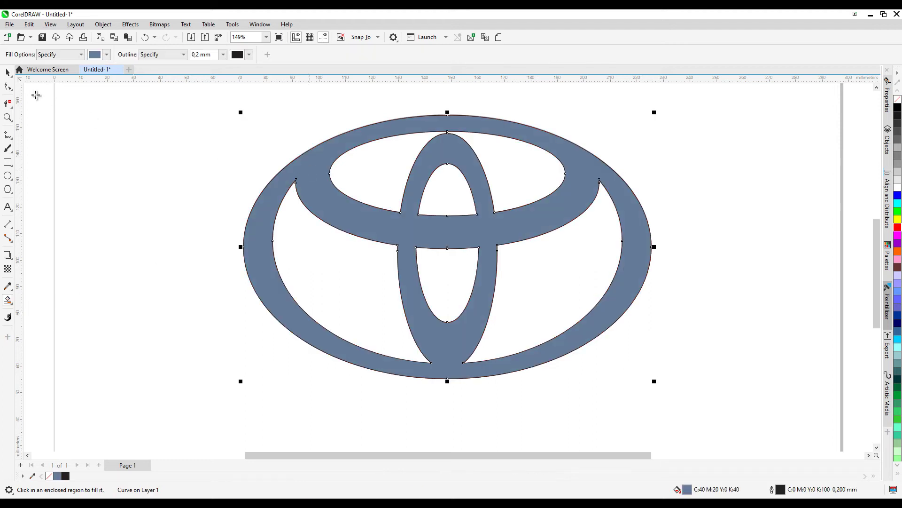
Move the filled logo horizontally to sit left of the original, centred at about X -5.5 mm
click(8, 73)
scroll(423, 278, down, 2)
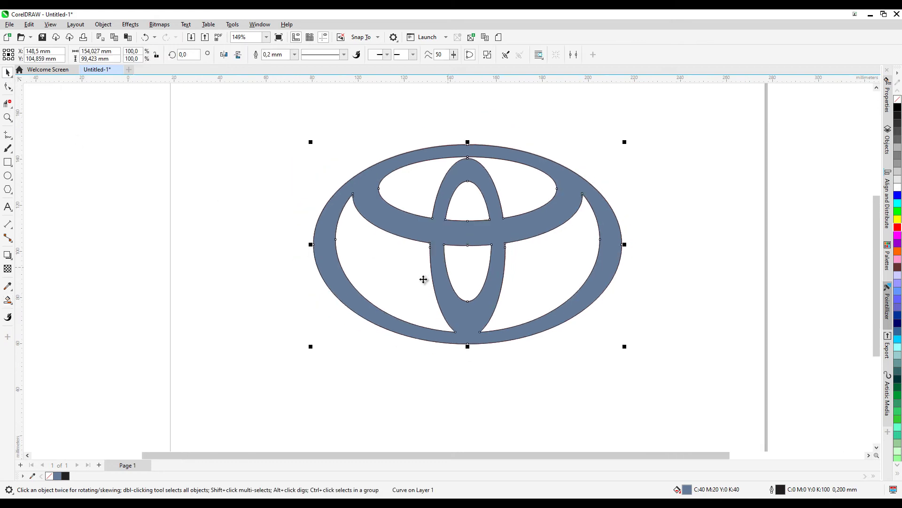
drag(603, 248, 282, 243)
Delete the red tracing outlines over the grey logo and unlock the bitmap beneath them
click(340, 379)
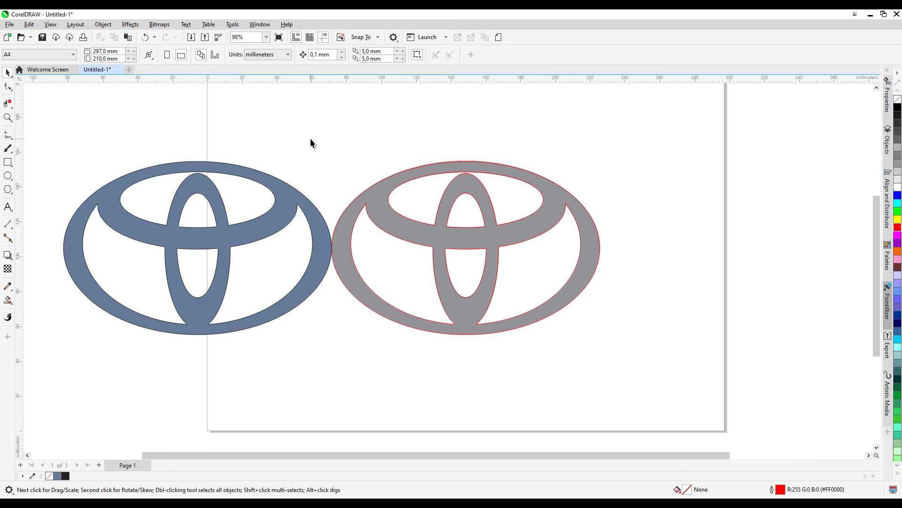
key(Delete)
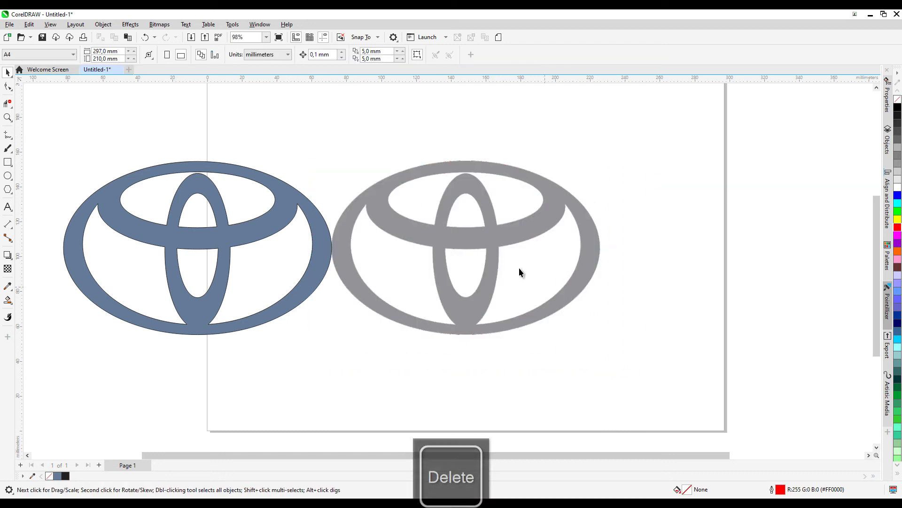
right_click(487, 248)
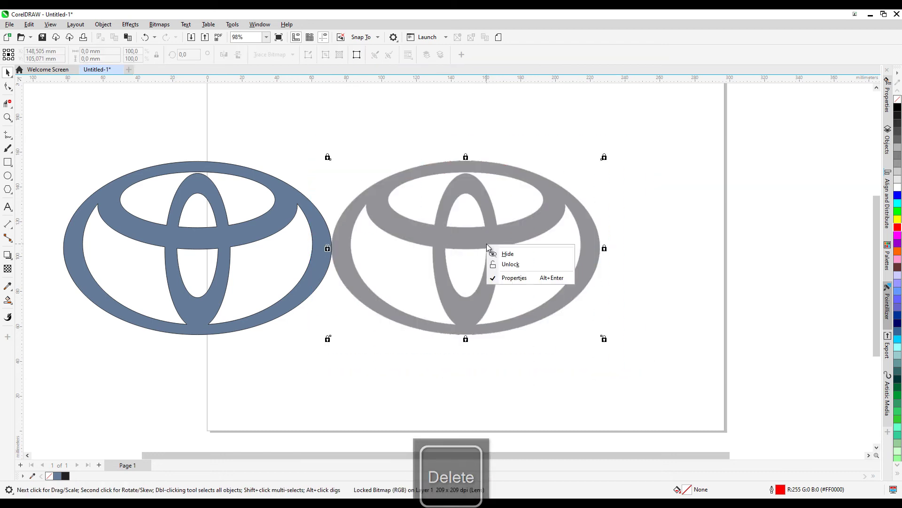
click(517, 264)
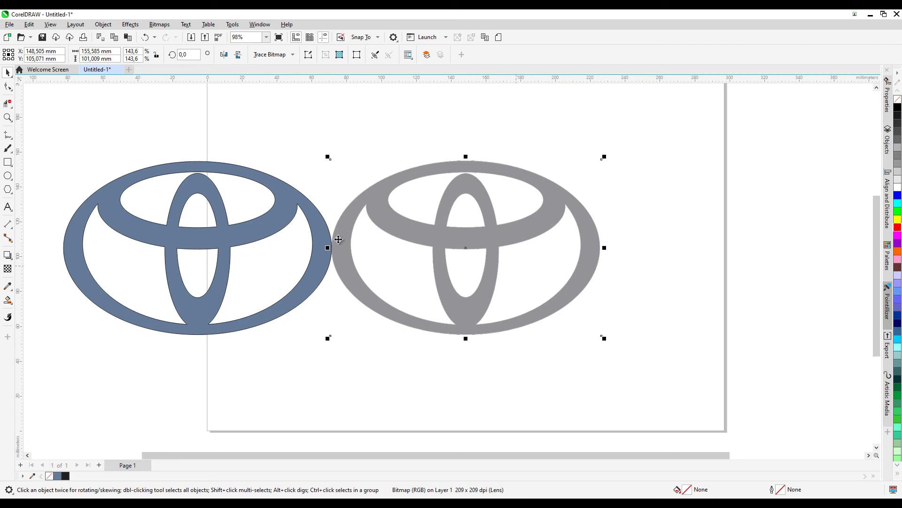
Give the blue-grey logo a black outline and remove its fill
click(317, 230)
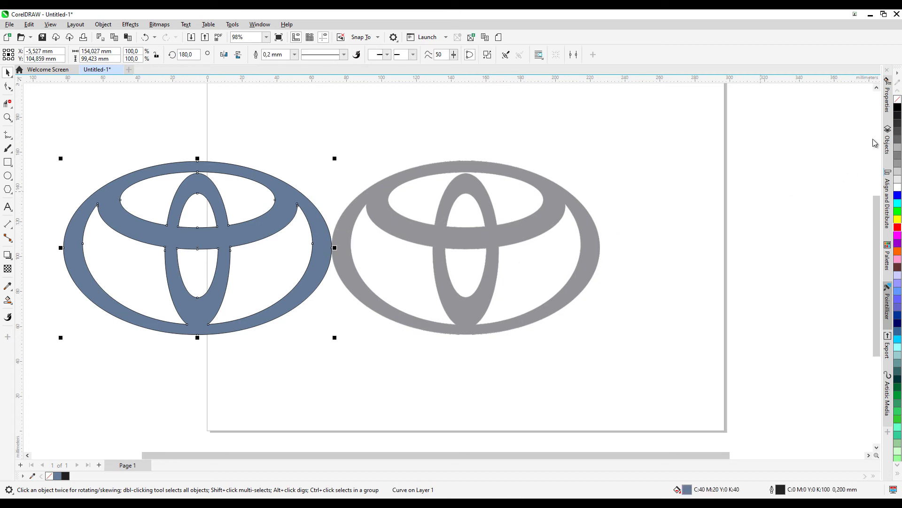
right_click(898, 109)
click(897, 99)
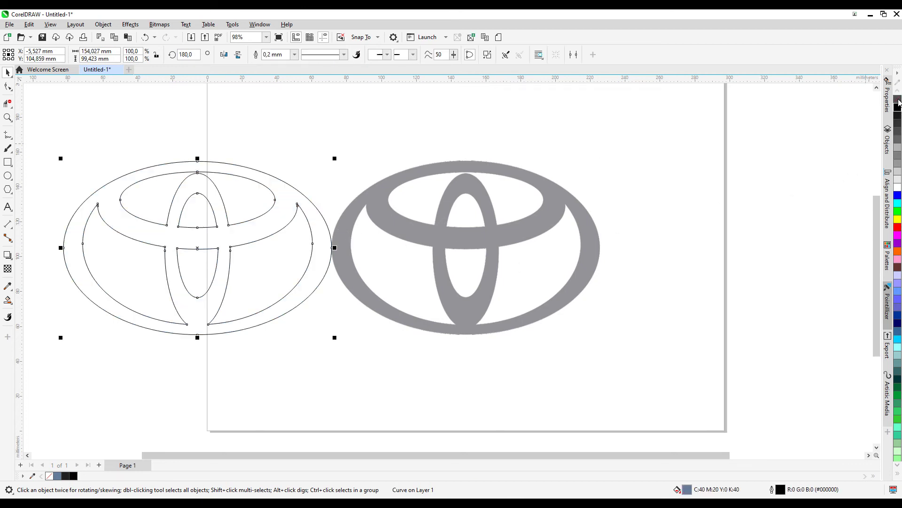
Compare the vector outline's edge with the bitmap's blurred edge up close and delete the grey bitmap
scroll(446, 268, up, 6)
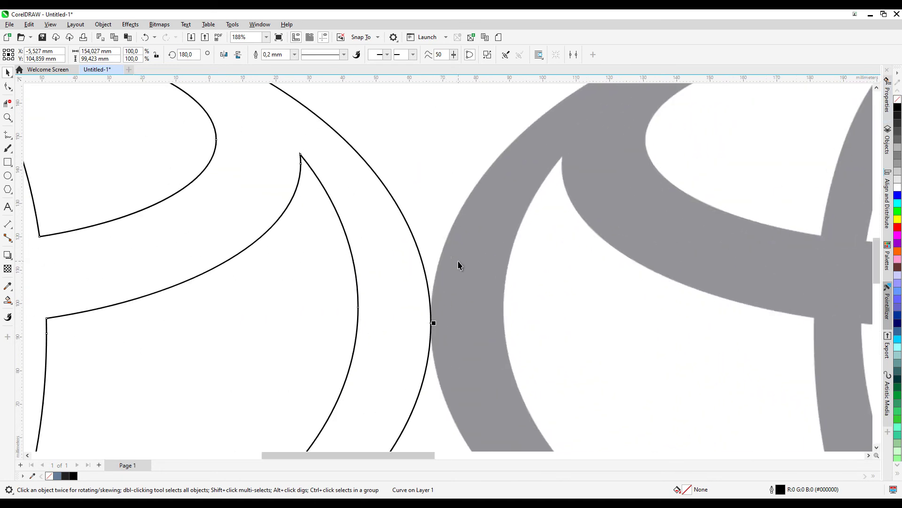
scroll(444, 280, up, 3)
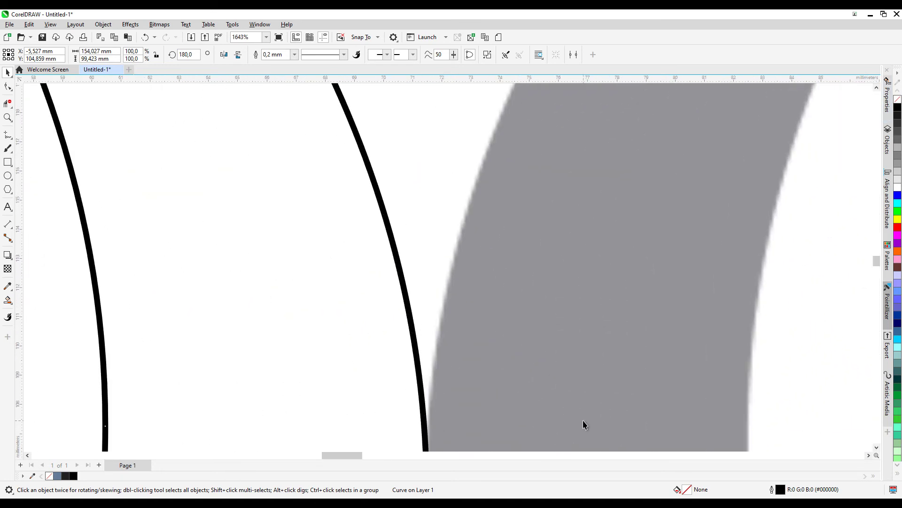
click(607, 209)
key(Delete)
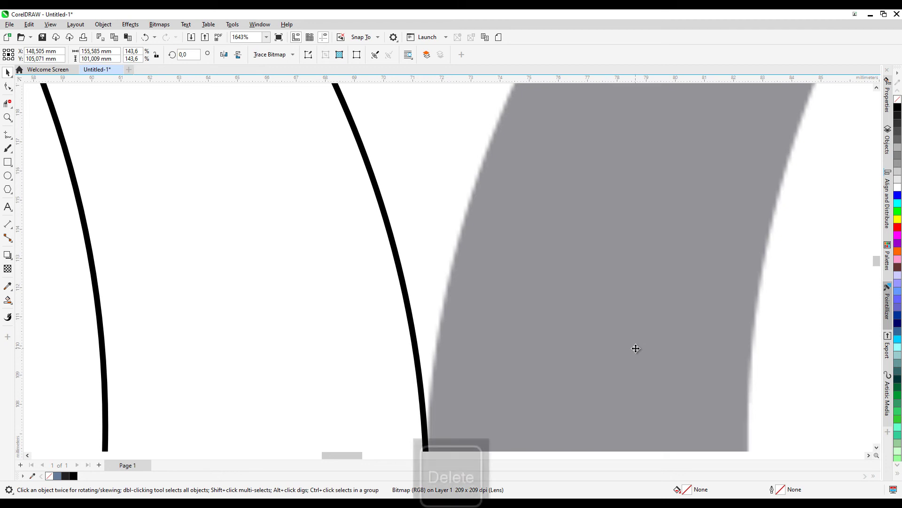
scroll(462, 274, down, 2)
scroll(463, 278, down, 6)
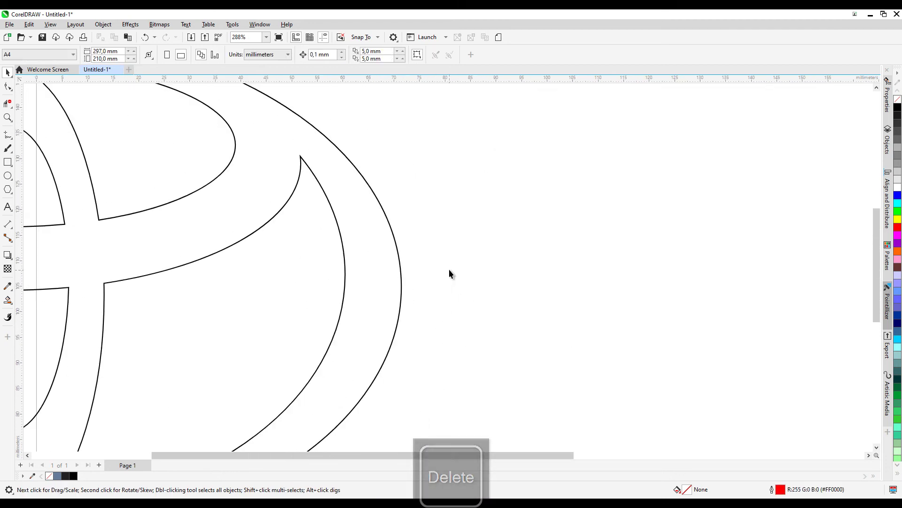
Move the outlined logo onto the page and centre it there
ctrl+click(387, 250)
drag(216, 255, 439, 248)
key(p)
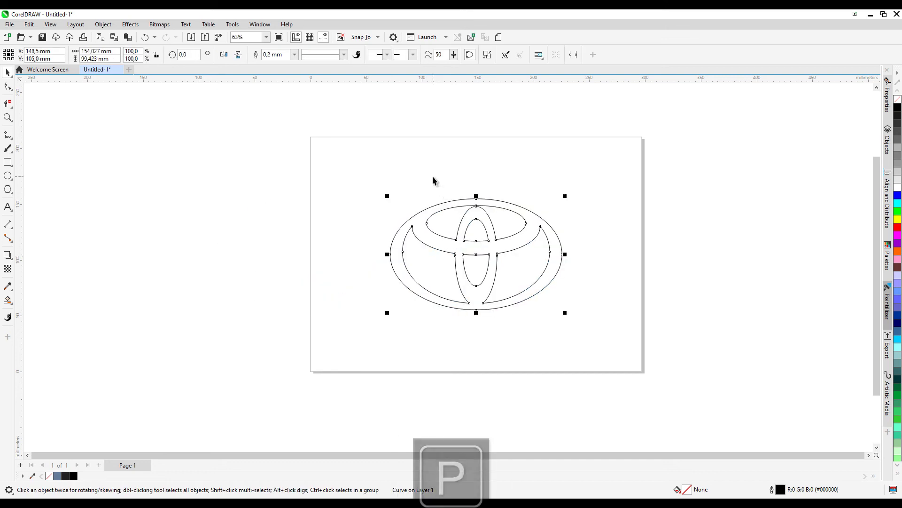
Fill the logo with black, remove its outline and scale it down about its centre to about 81.4 × 52.5 mm
click(899, 110)
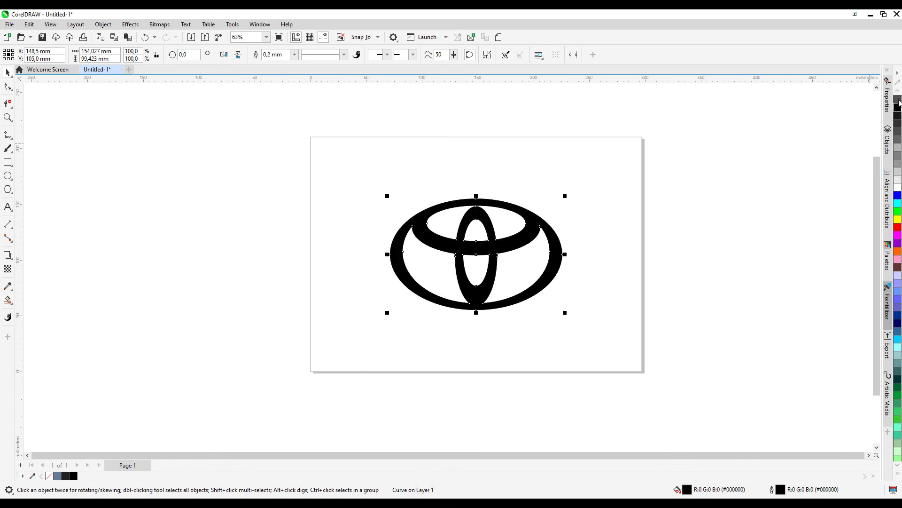
right_click(898, 99)
drag(565, 195, 526, 224)
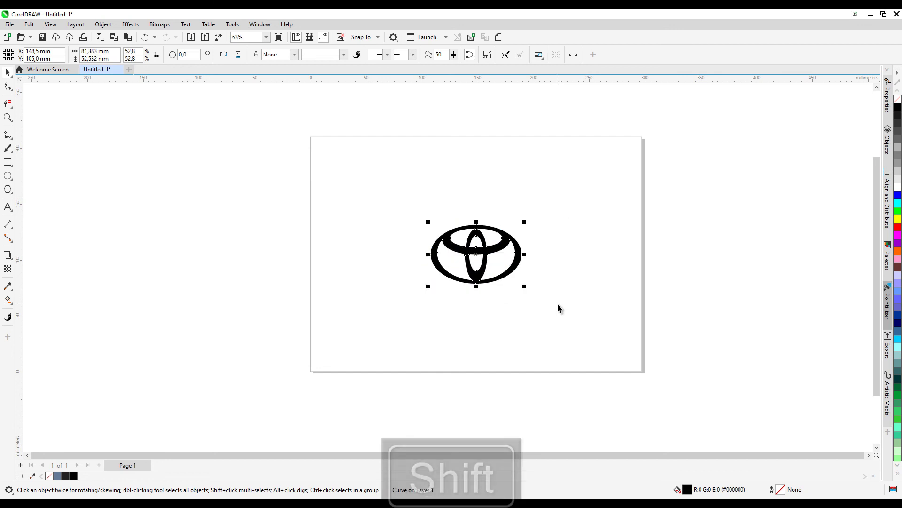
click(324, 372)
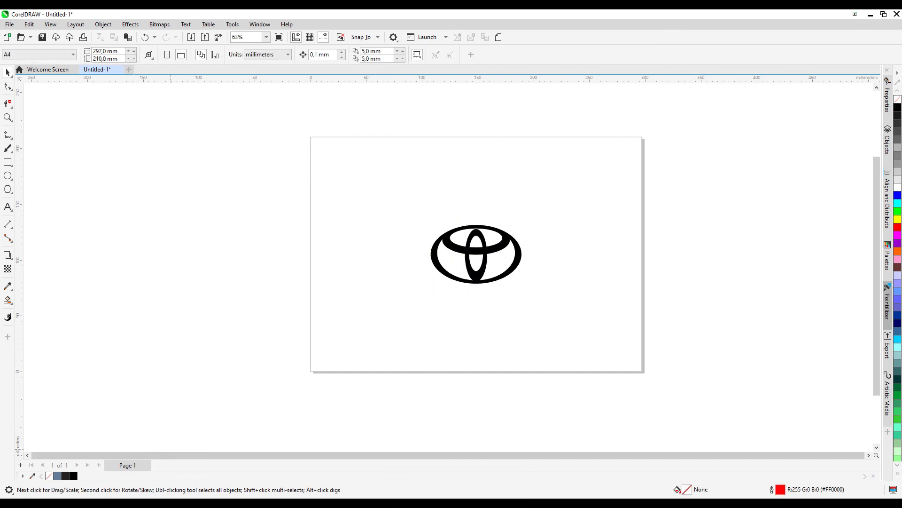
Switch to File Explorer and copy the image car-5867244 from the 76 Logo Toyota folder
click(85, 503)
click(318, 470)
click(272, 293)
click(141, 179)
key(ctrl+c)
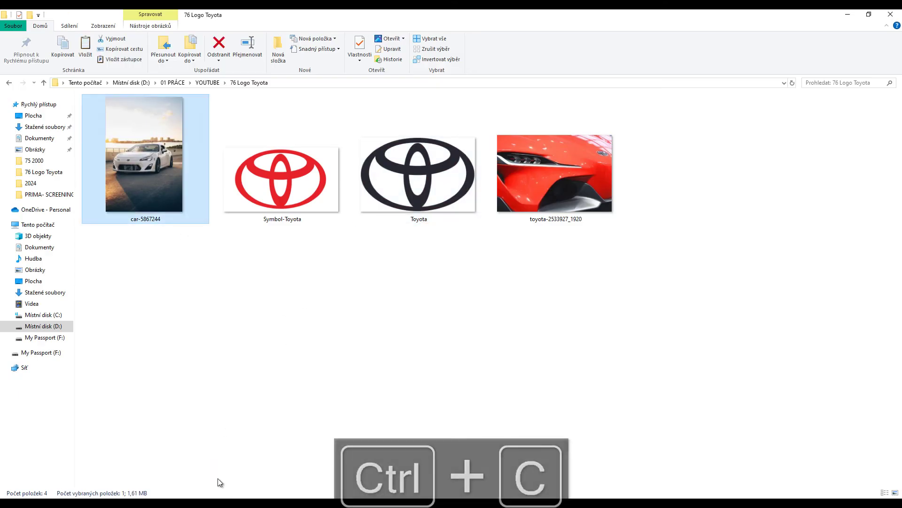
Switch back to CorelDRAW, paste the car photo and scale it about its centre to page height, about 139.9 × 209.9 mm
click(218, 502)
click(403, 313)
key(ctrl+v)
scroll(448, 267, down, 2)
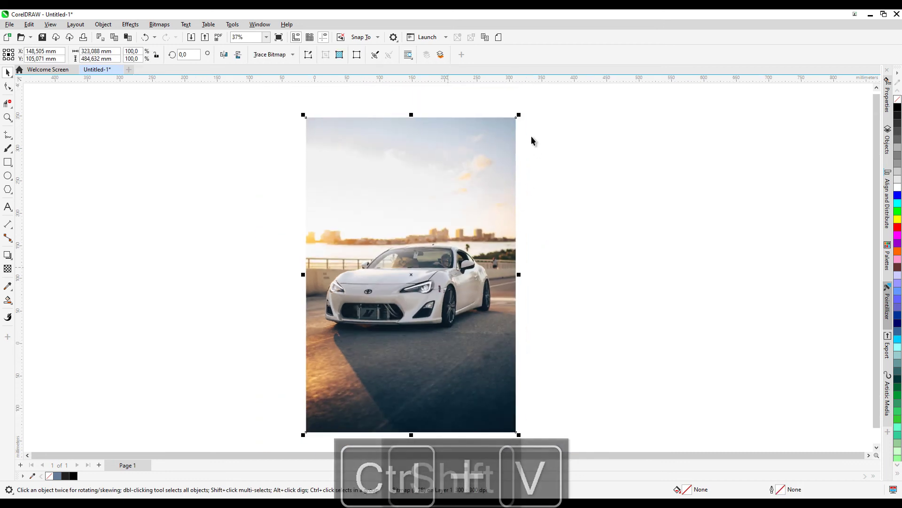
drag(519, 115, 544, 189)
drag(472, 188, 497, 206)
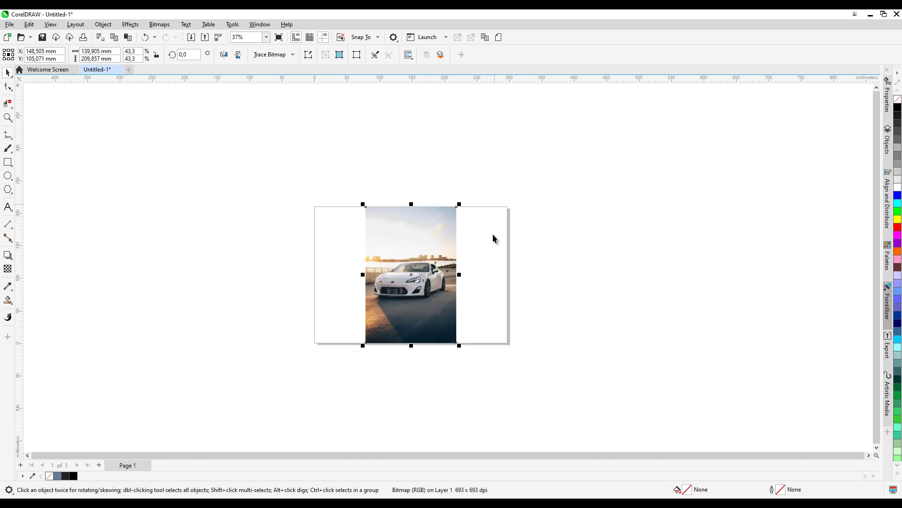
Send the car photo to the back, behind the black logo, and deselect it
click(440, 55)
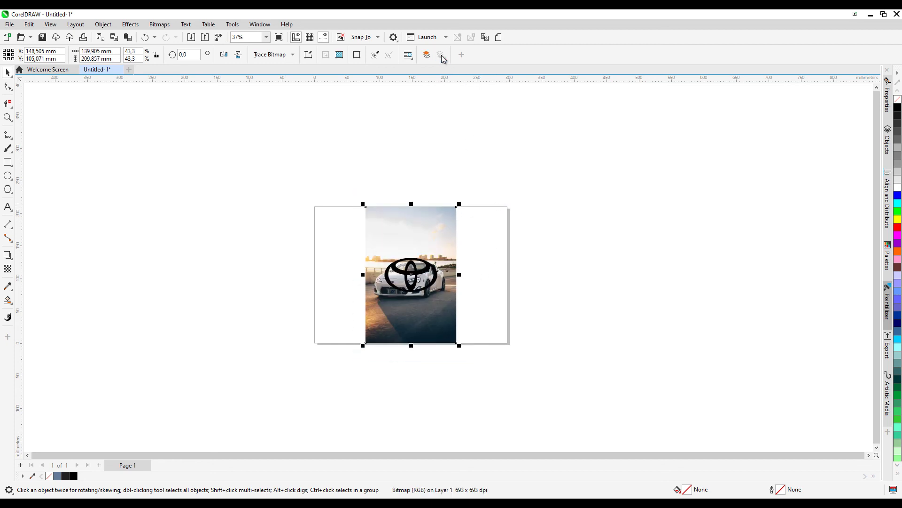
key(Escape)
scroll(390, 238, up, 3)
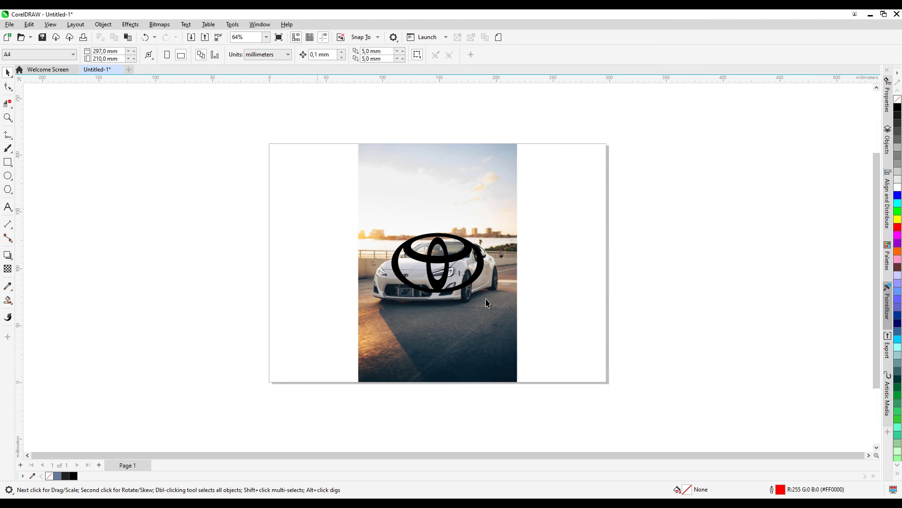
Scale the black logo about its centre to about 66.7 × 43.0 mm and move it straight down onto the road below the car
shift+click(485, 232)
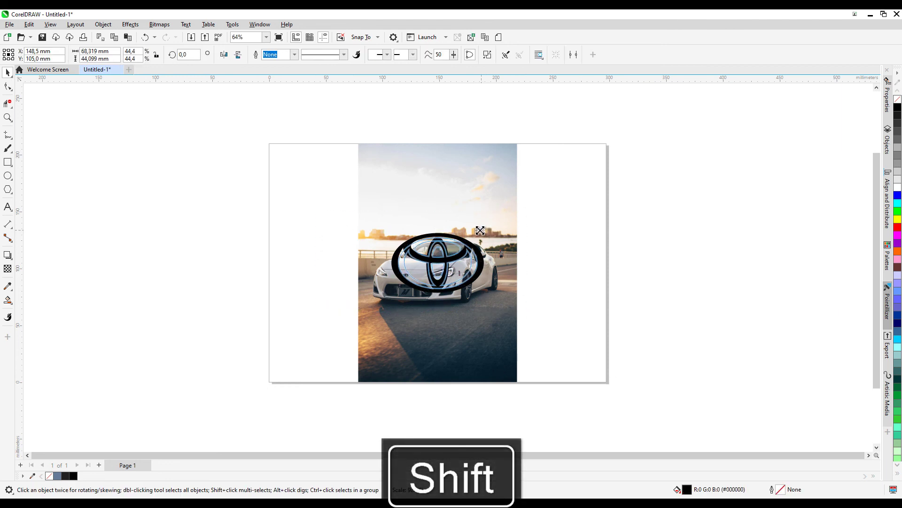
drag(480, 230, 478, 233)
drag(456, 277, 479, 344)
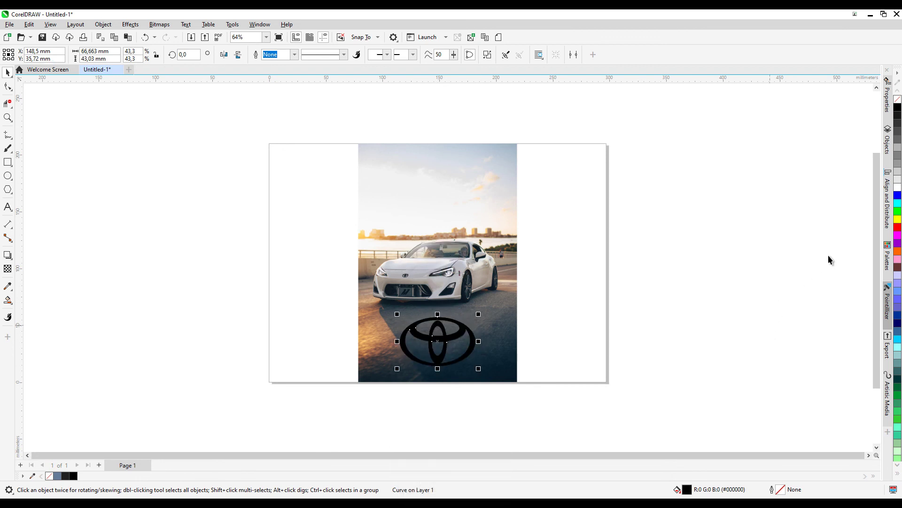
Fill the Toyota logo with white and deselect it
click(897, 190)
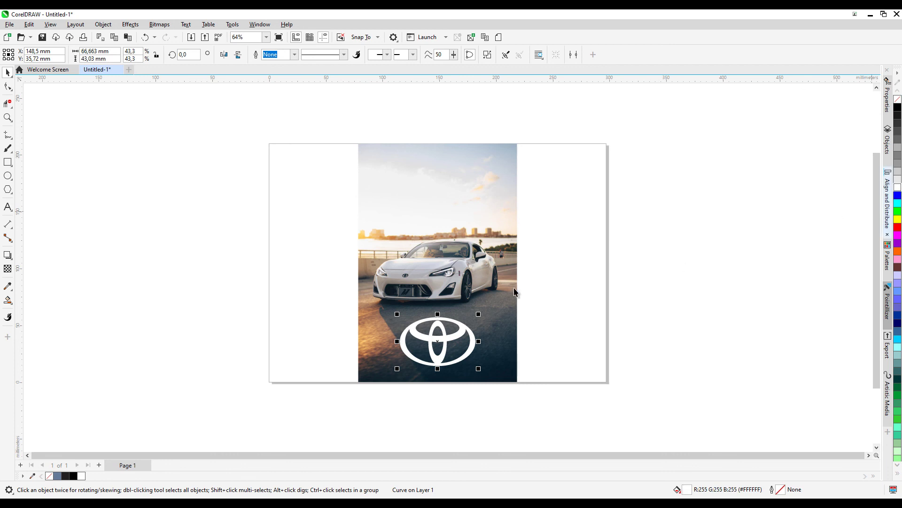
scroll(440, 302, up, 3)
scroll(453, 243, down, 2)
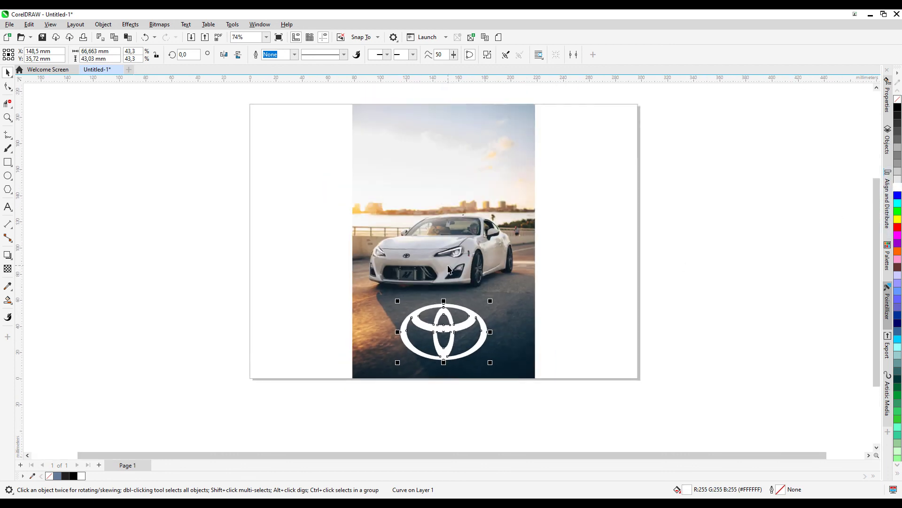
scroll(456, 261, up, 1)
drag(458, 263, 458, 274)
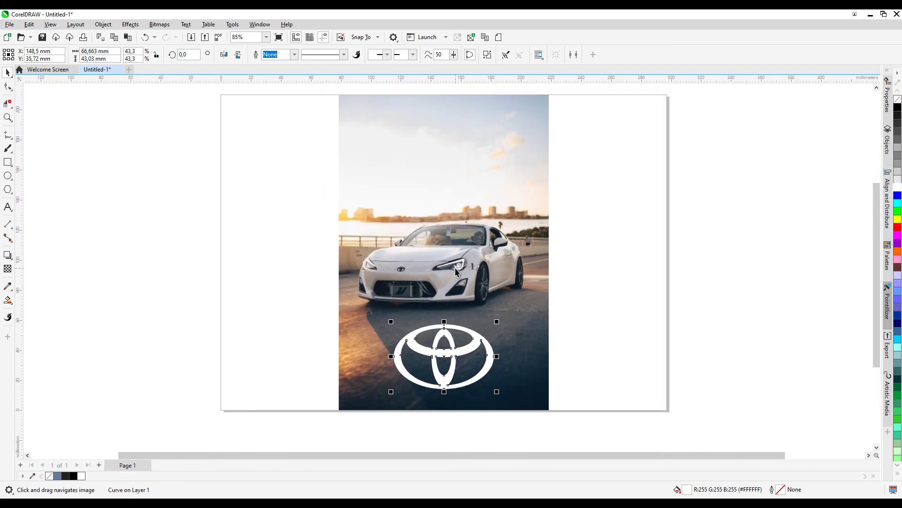
click(610, 270)
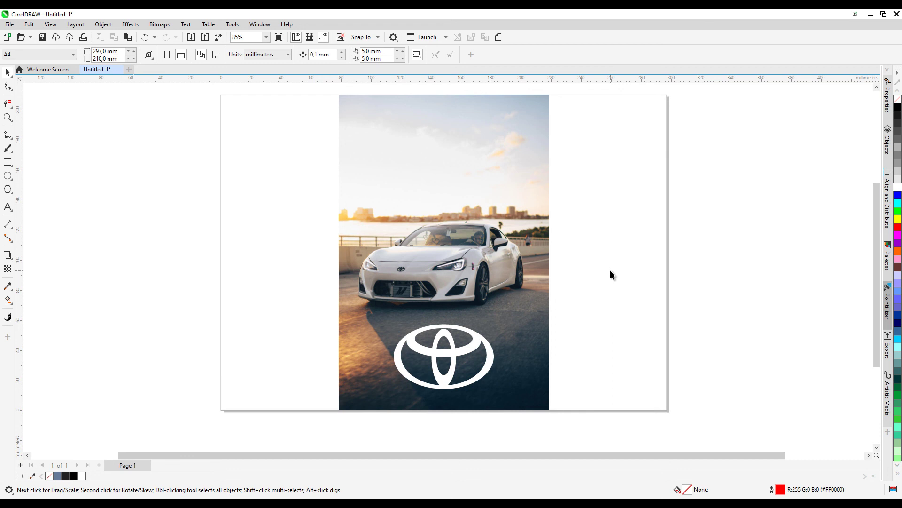
Scale the white logo down slightly further about its centre on the dark road, deselect it and fit the artwork in view
shift+click(489, 345)
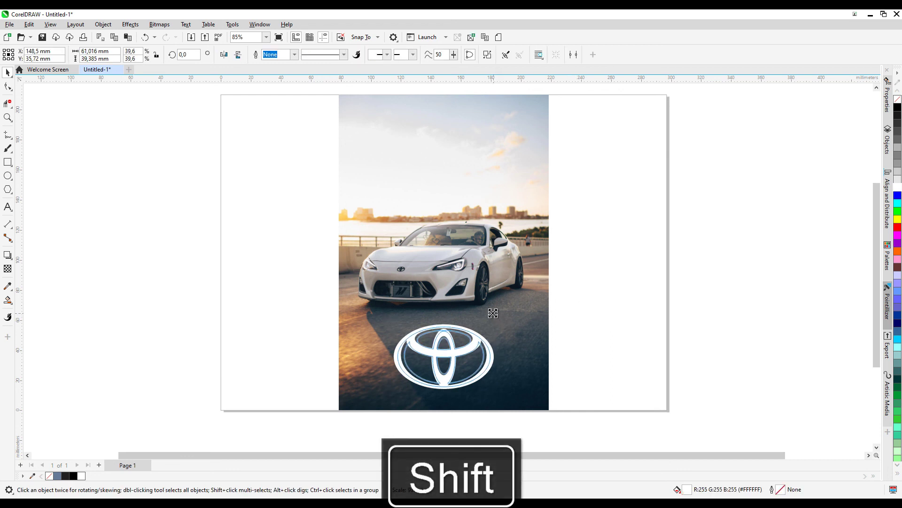
click(593, 330)
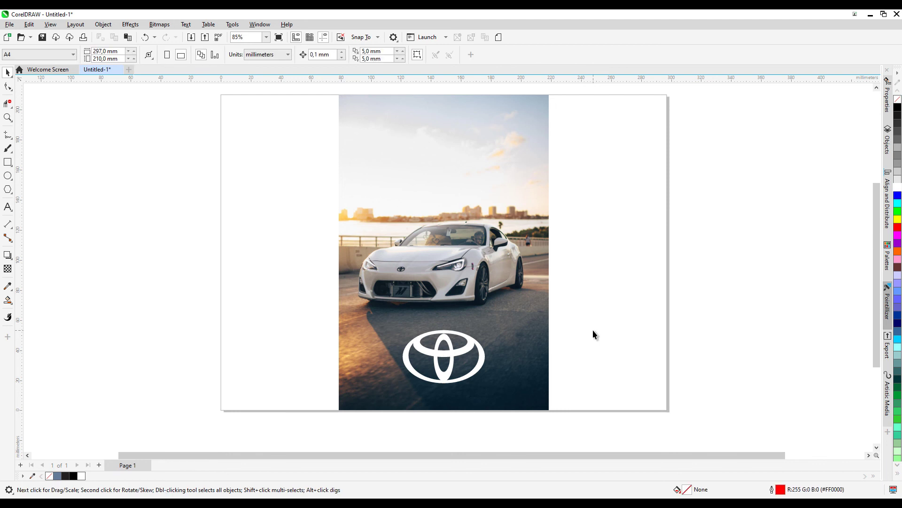
key(F4)
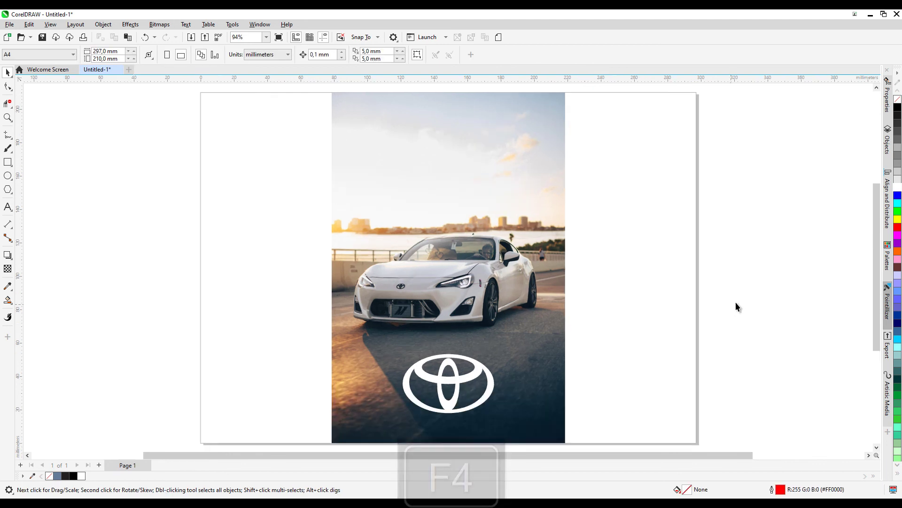